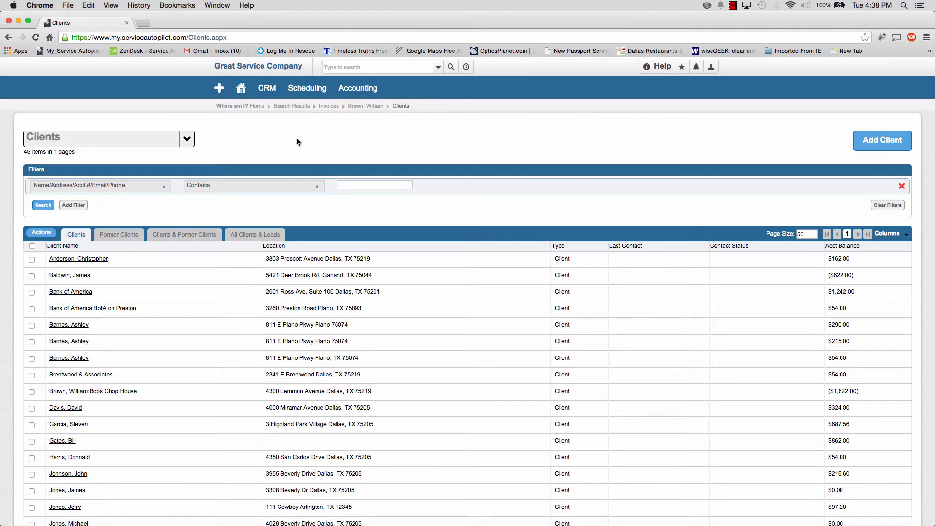
Set the client list filter to City contains Dallas.
click(241, 88)
click(145, 185)
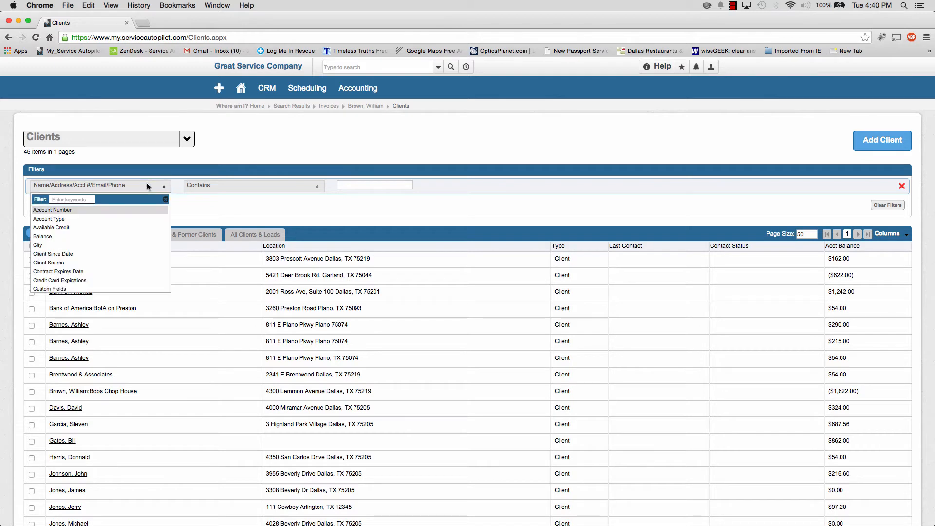
scroll(115, 232, down, 3)
scroll(115, 235, down, 10)
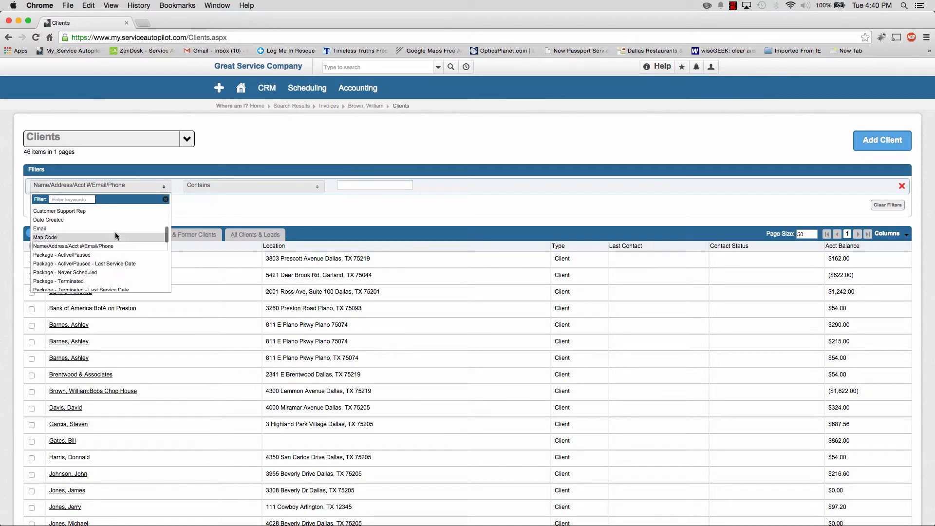
scroll(114, 253, down, 8)
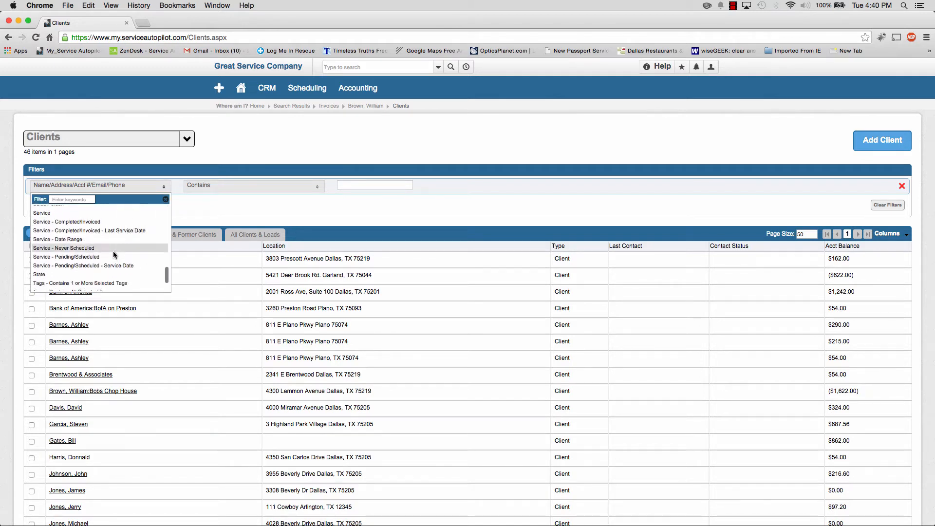
scroll(114, 254, up, 15)
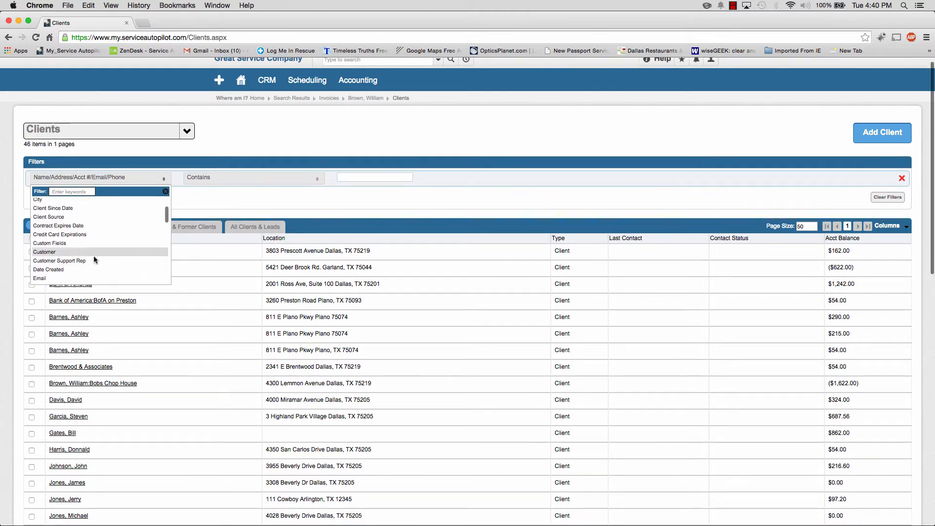
scroll(93, 250, up, 2)
click(58, 224)
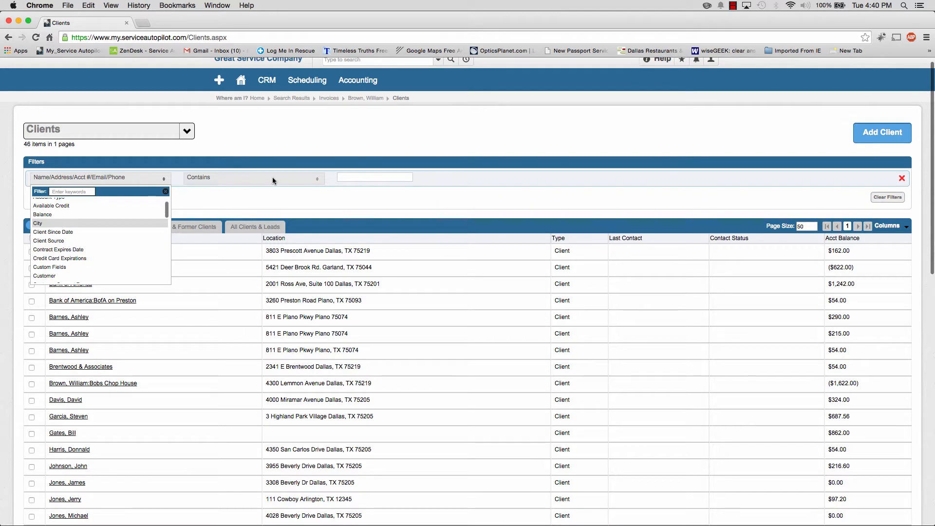
click(356, 177)
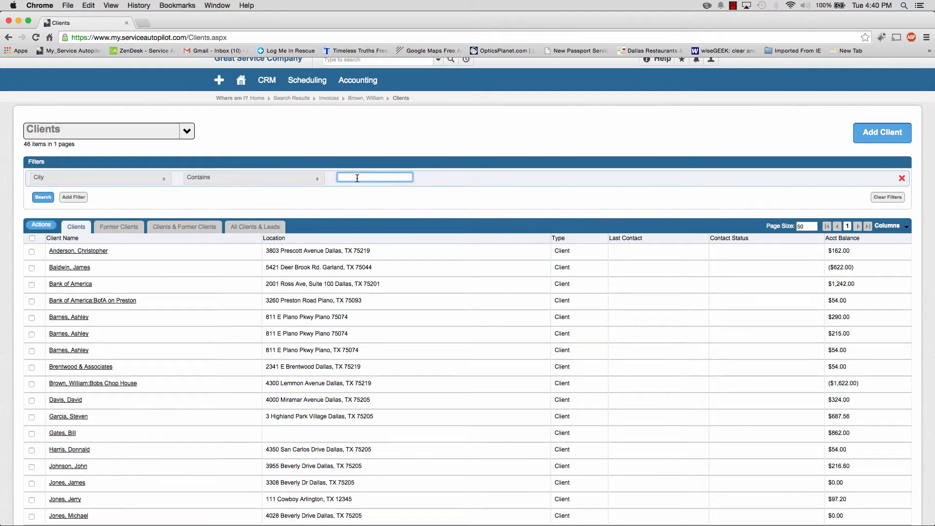
text(Dallas)
Add a second filter for Balance greater than 100 and run the client search.
click(75, 200)
click(73, 198)
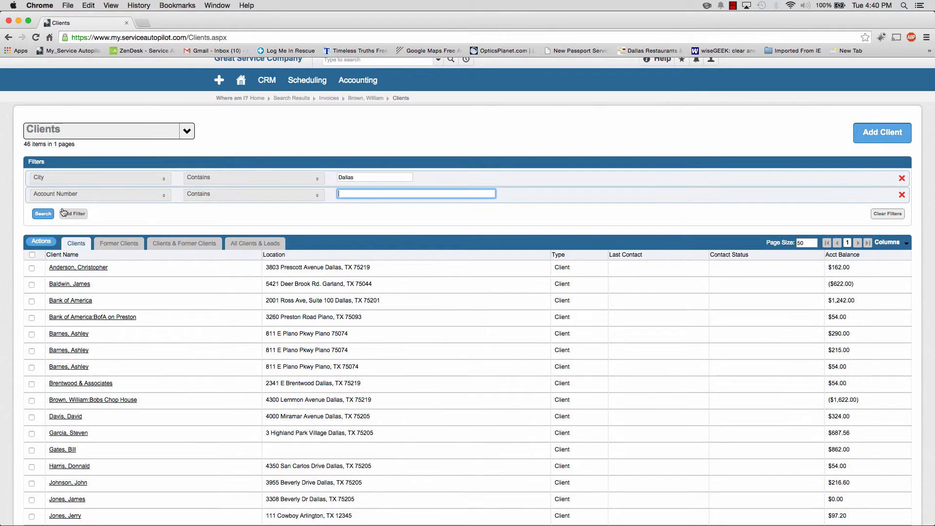
click(84, 196)
scroll(91, 243, down, 3)
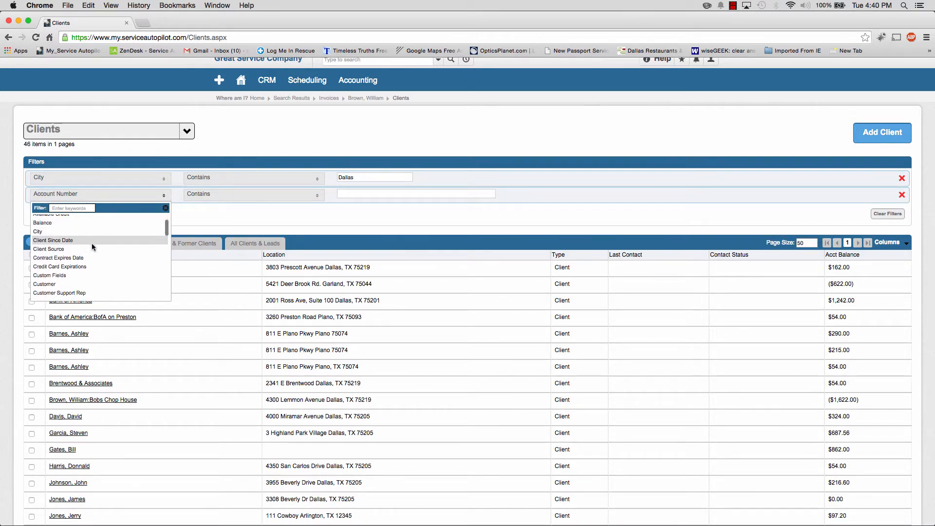
scroll(92, 243, up, 3)
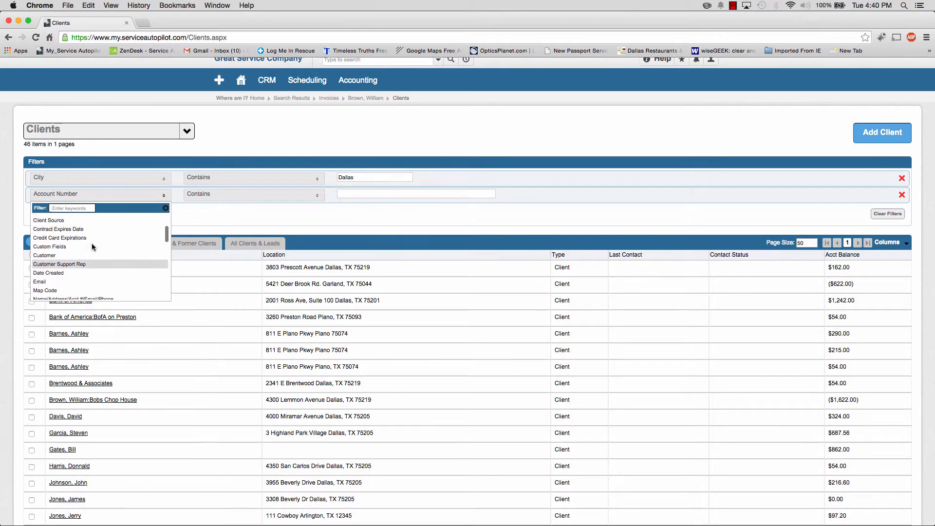
click(68, 244)
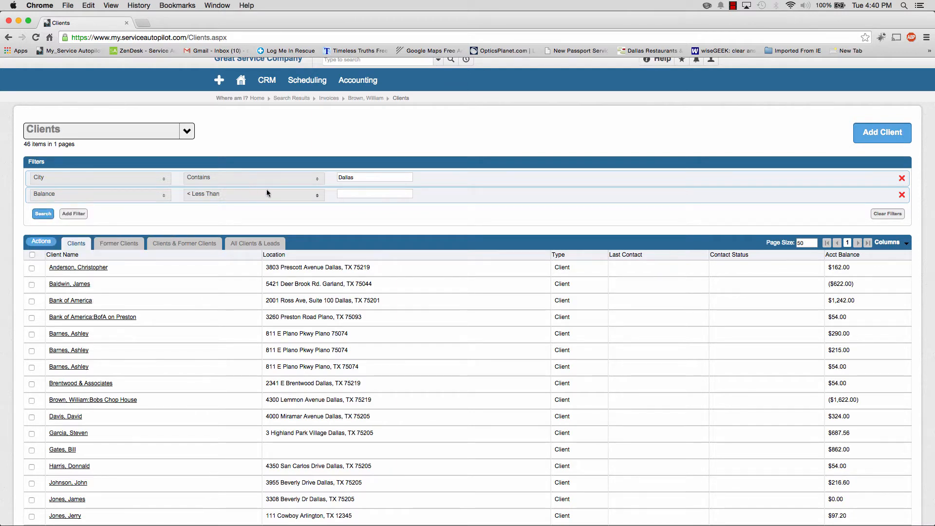
click(267, 190)
click(228, 227)
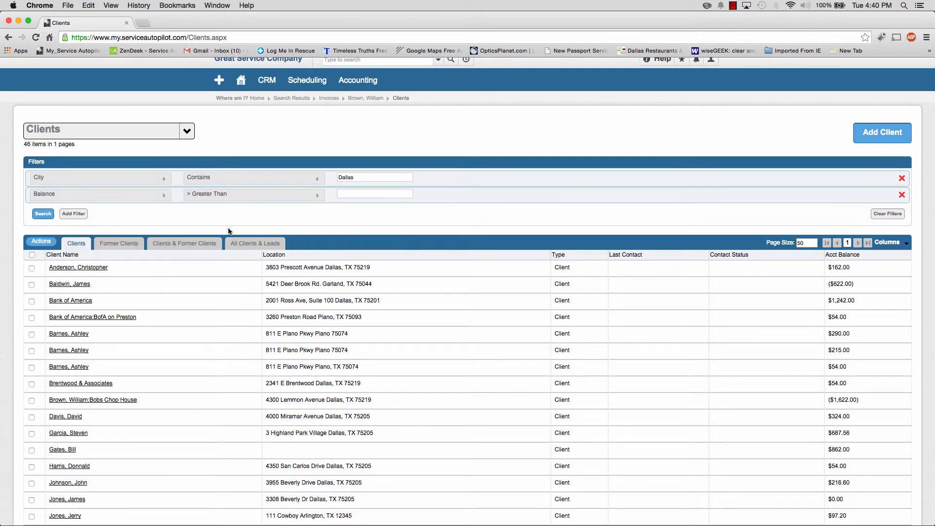
click(378, 194)
text(100)
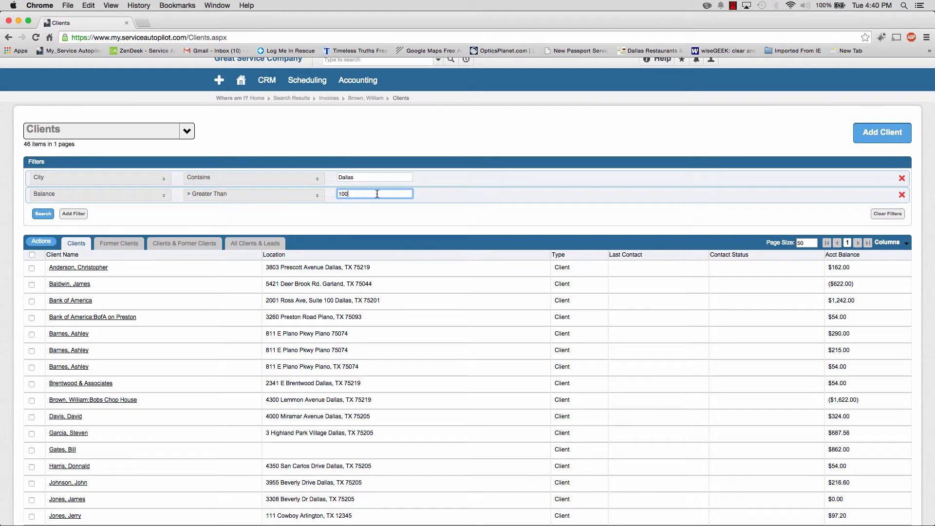
click(43, 215)
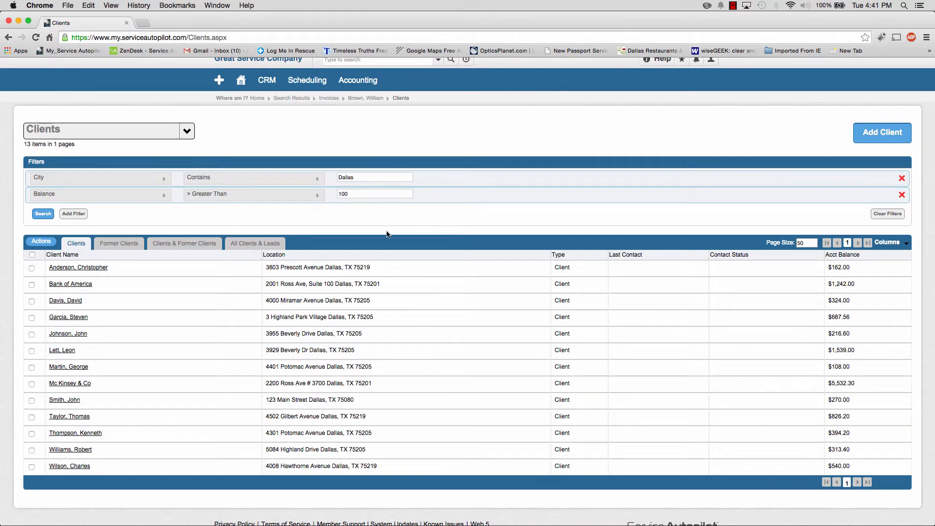
Select all filtered clients, open the Basic Marketing message editor for them, and close it without sending anything.
click(43, 242)
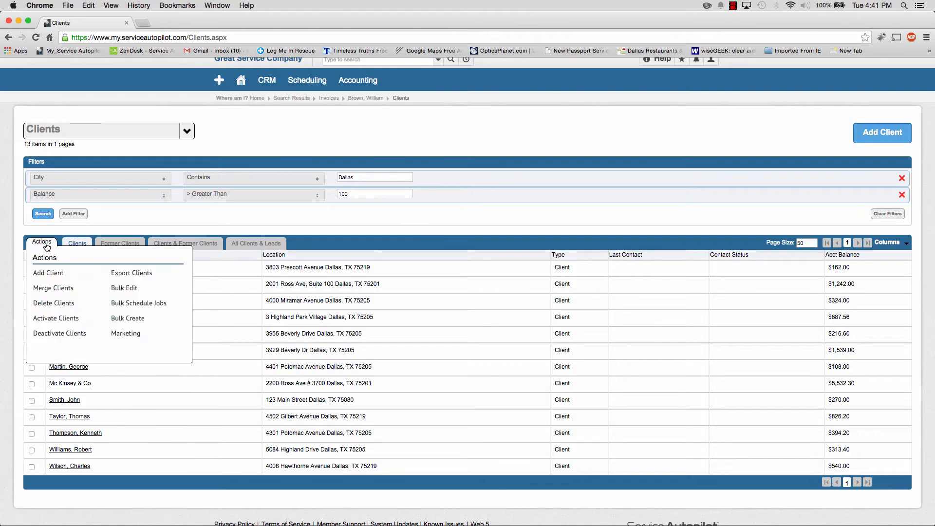
click(123, 334)
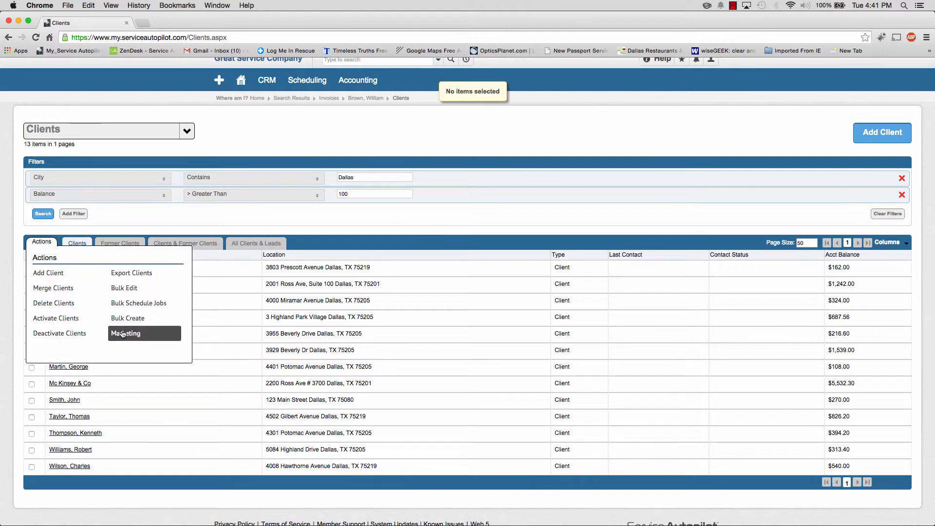
click(32, 254)
click(41, 241)
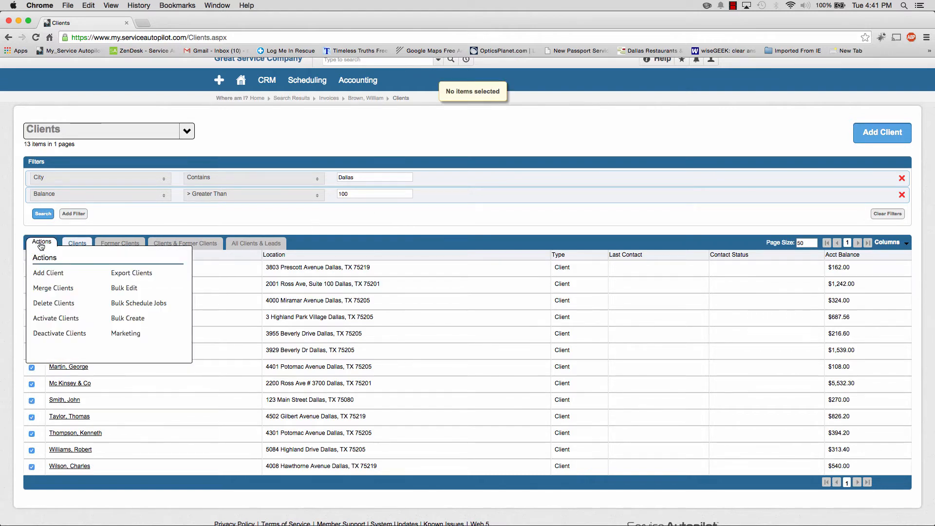
click(136, 342)
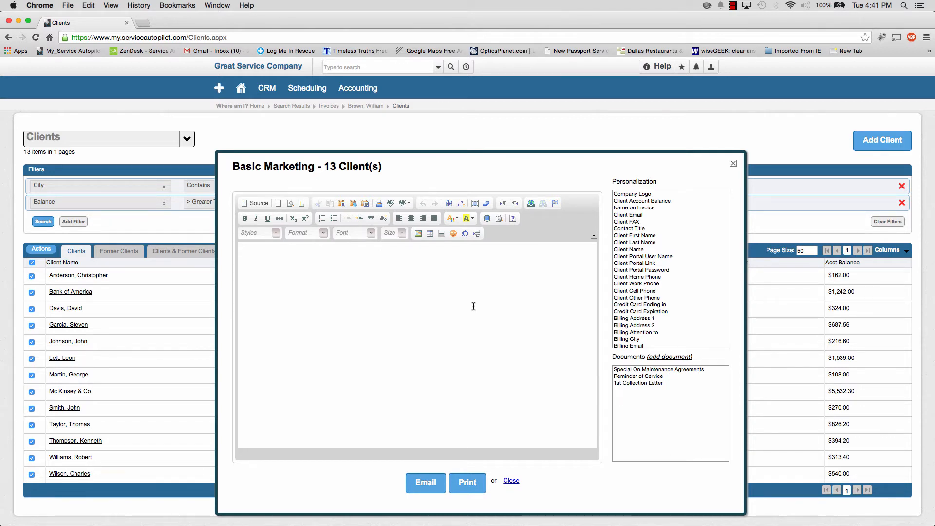
click(510, 481)
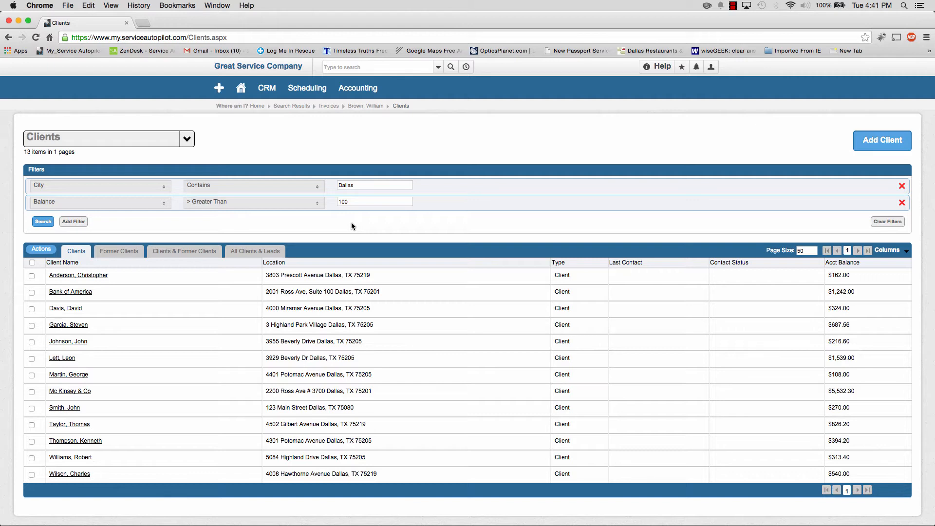
Save the filtered client list as a new screen view named My Custom View.
click(187, 140)
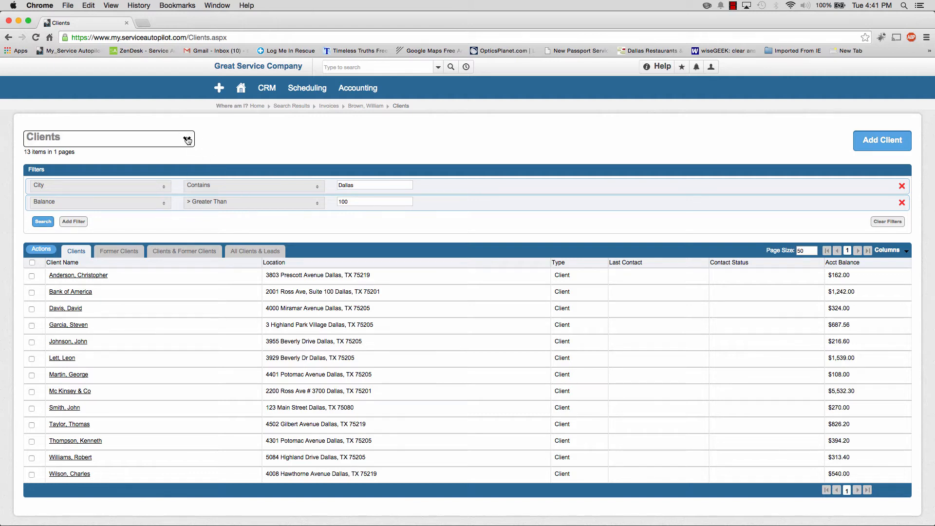
click(54, 157)
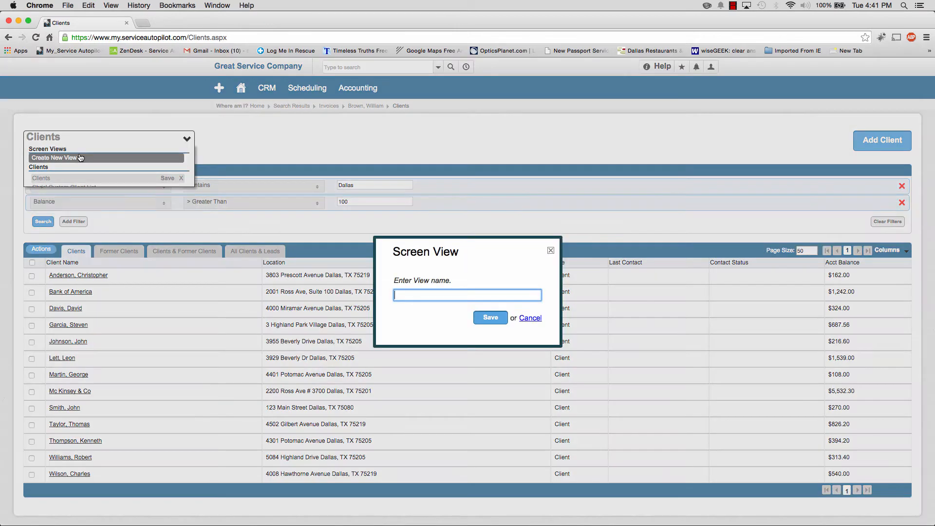
text(My )
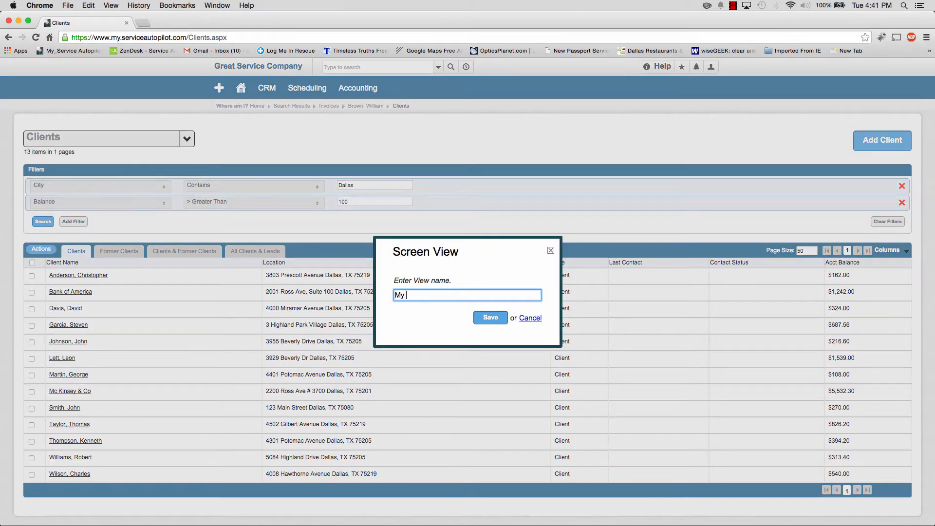
text(Custom View)
click(489, 319)
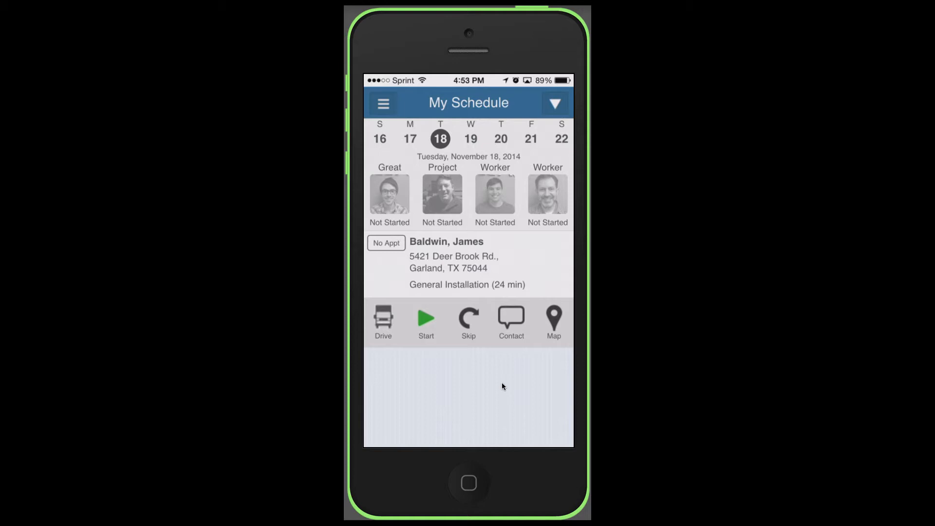
Open the scheduled General Installation job in the mobile app's My Schedule and examine its job details.
click(490, 262)
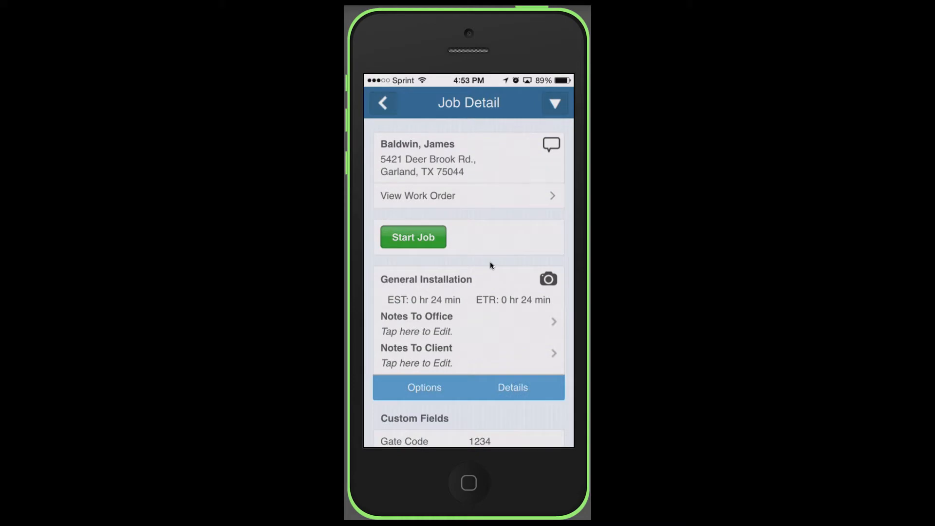
scroll(490, 263, down, 1)
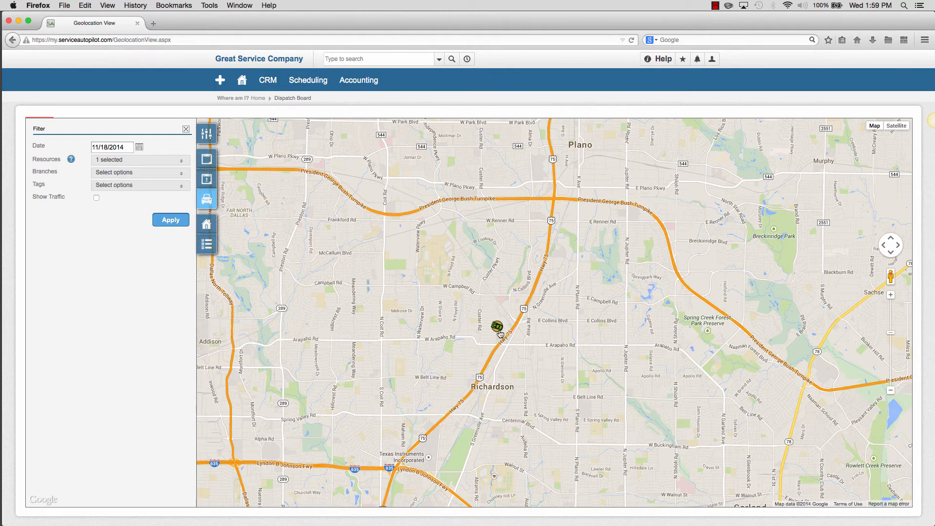
mouse_move(500, 333)
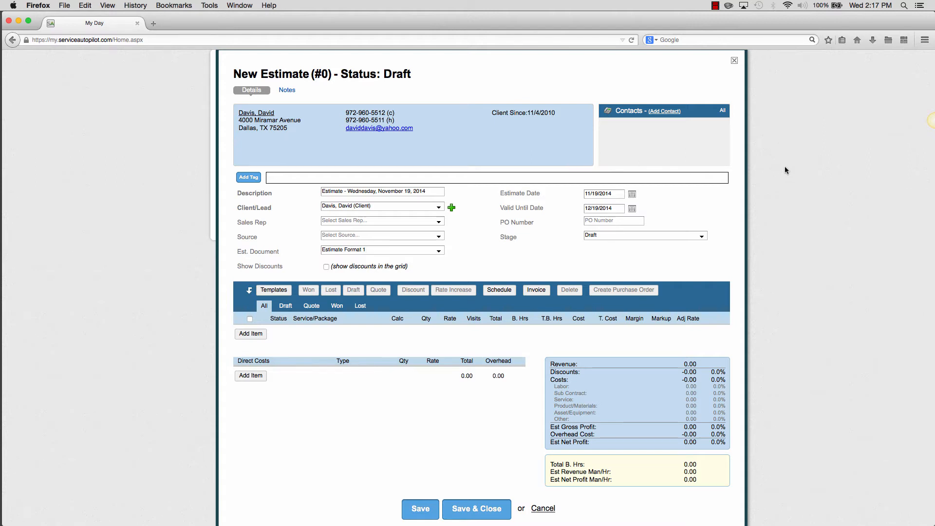
Add the General Installation service as a line item on the new draft estimate.
scroll(788, 186, down, 1)
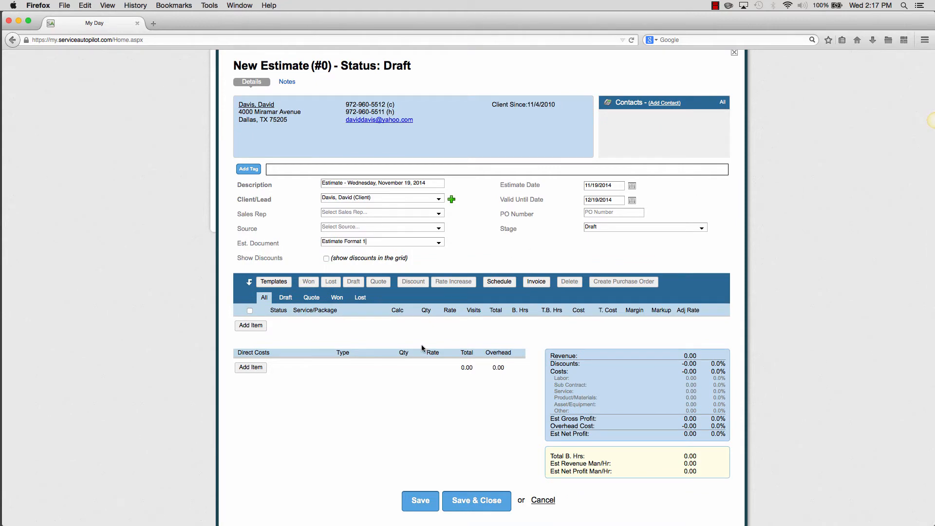
click(260, 327)
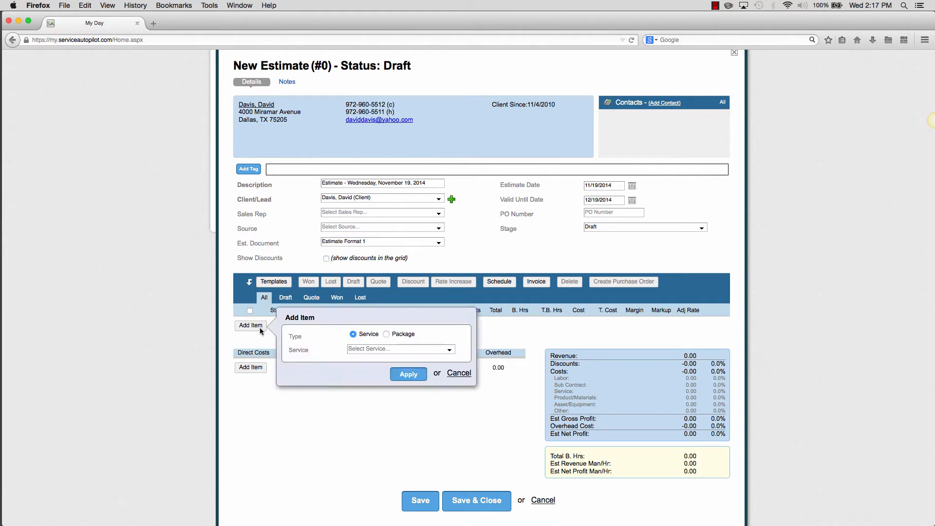
click(385, 334)
click(353, 335)
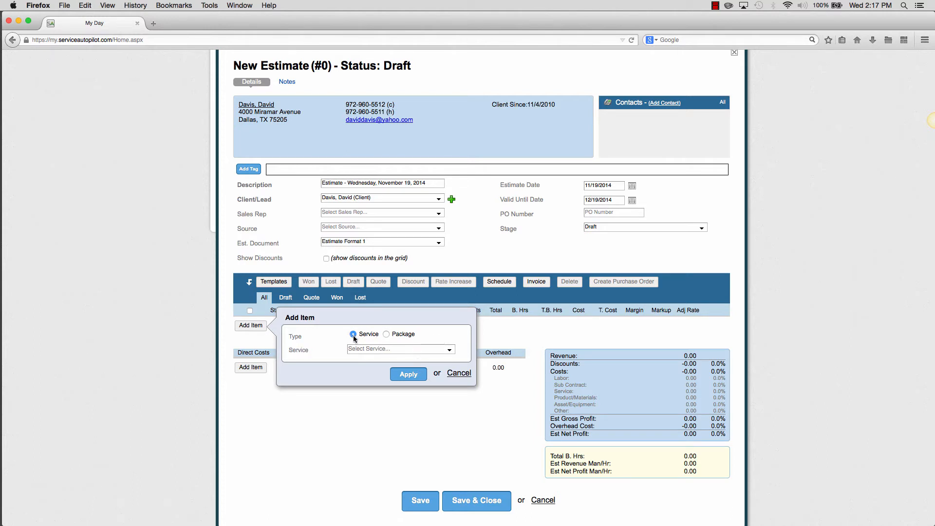
click(385, 347)
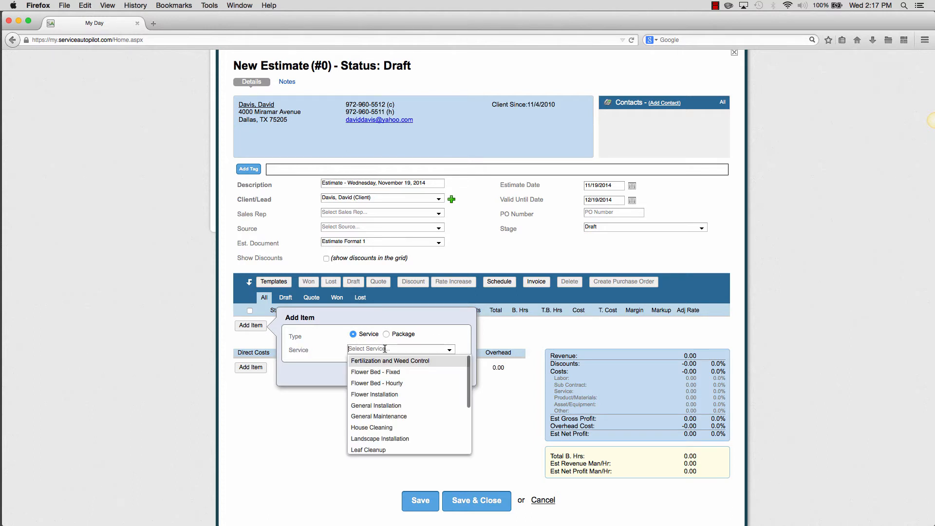
click(384, 405)
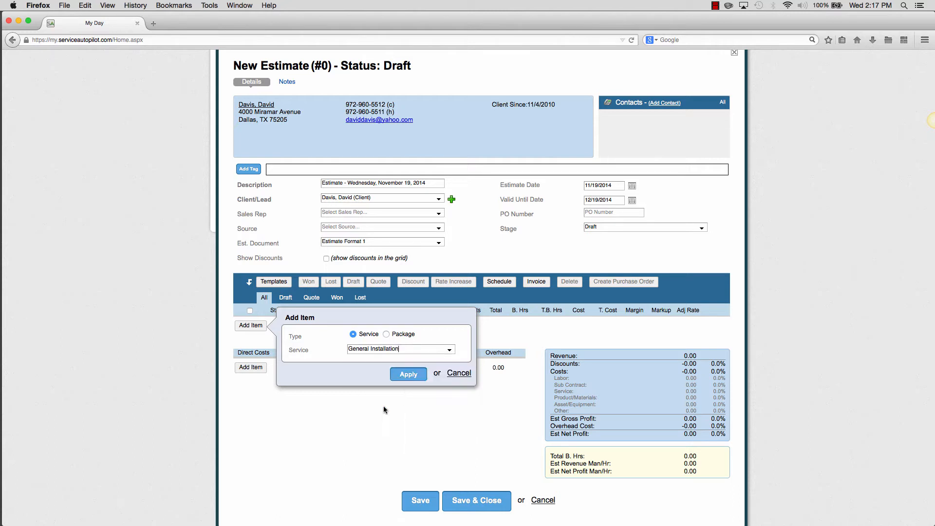
click(402, 375)
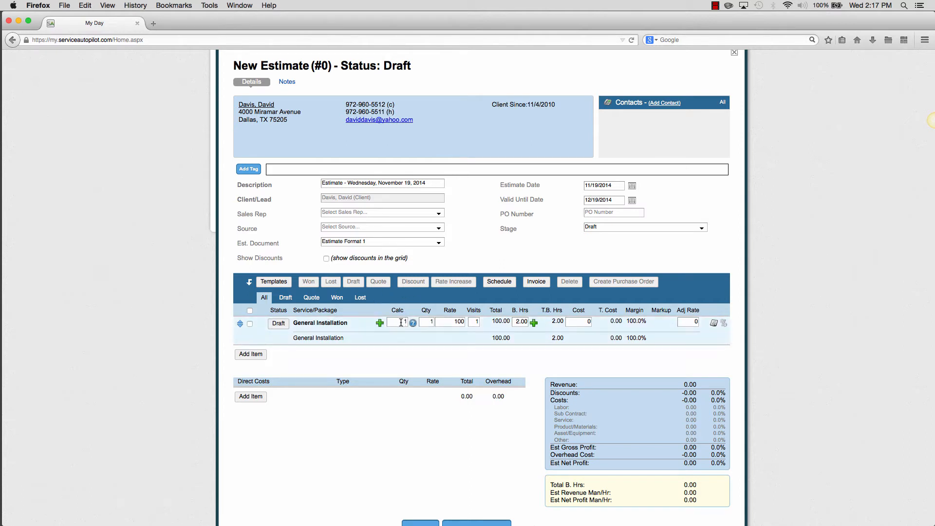
Load the first Estimate Template into the draft estimate to add its service items.
double_click(426, 322)
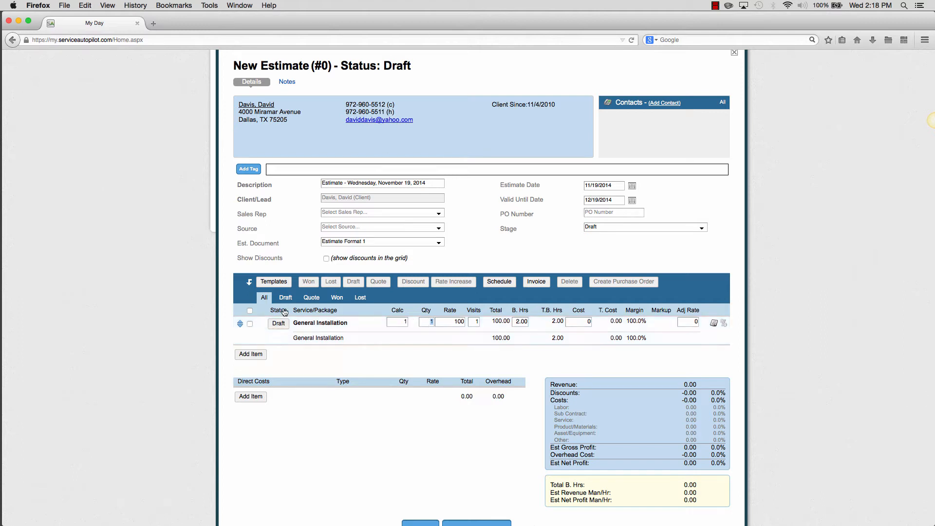
click(272, 282)
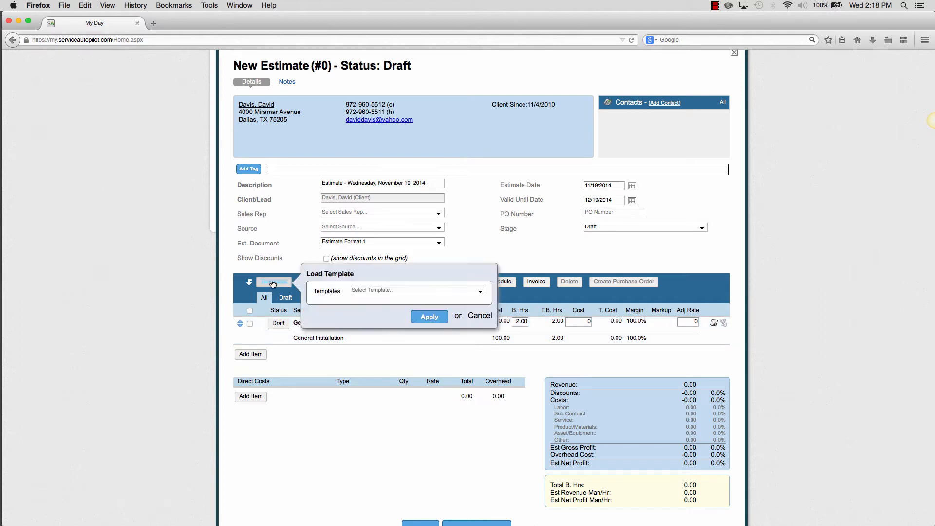
click(397, 289)
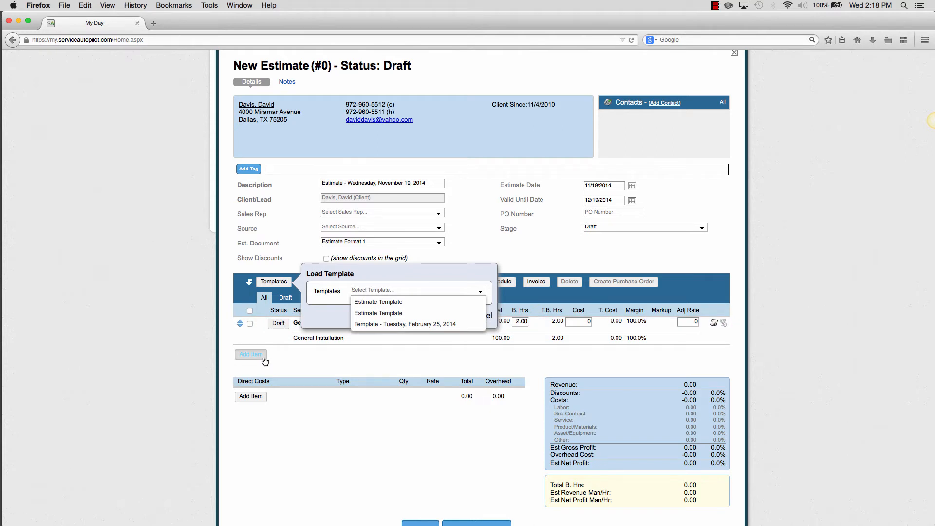
click(384, 302)
click(432, 318)
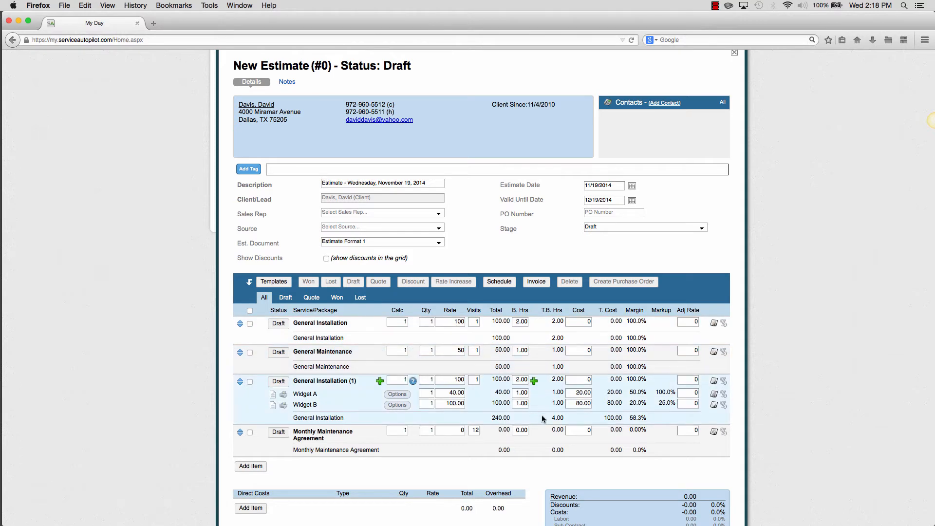
Add Equipment Rental as a direct cost item on the draft estimate.
scroll(541, 415, down, 3)
scroll(542, 419, down, 1)
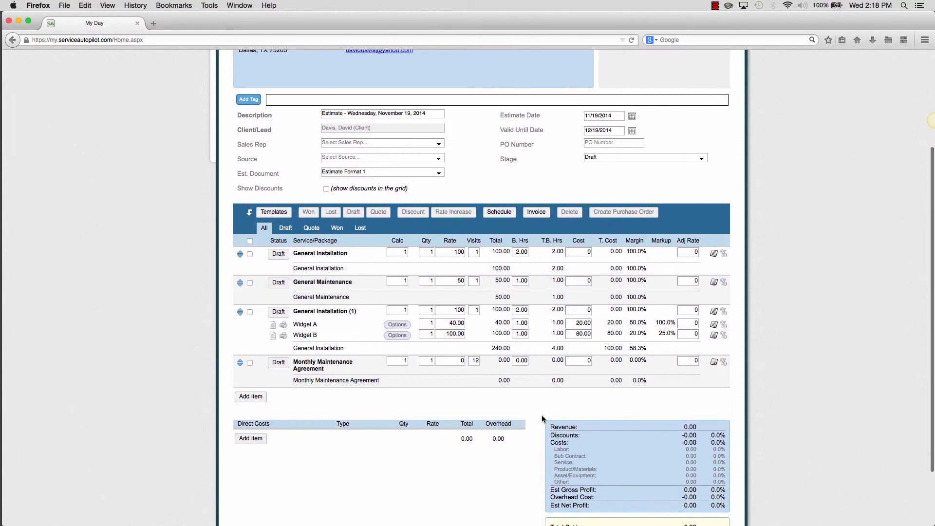
scroll(541, 416, down, 3)
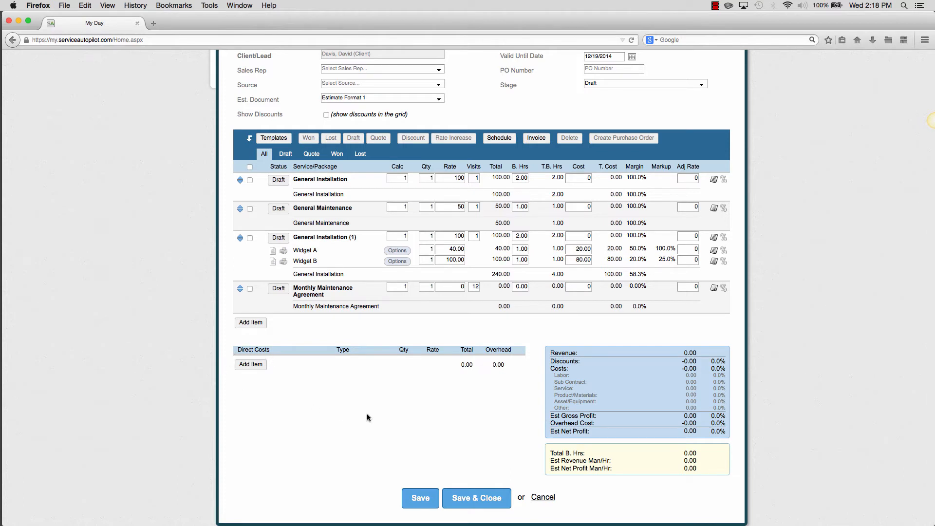
click(251, 364)
click(391, 378)
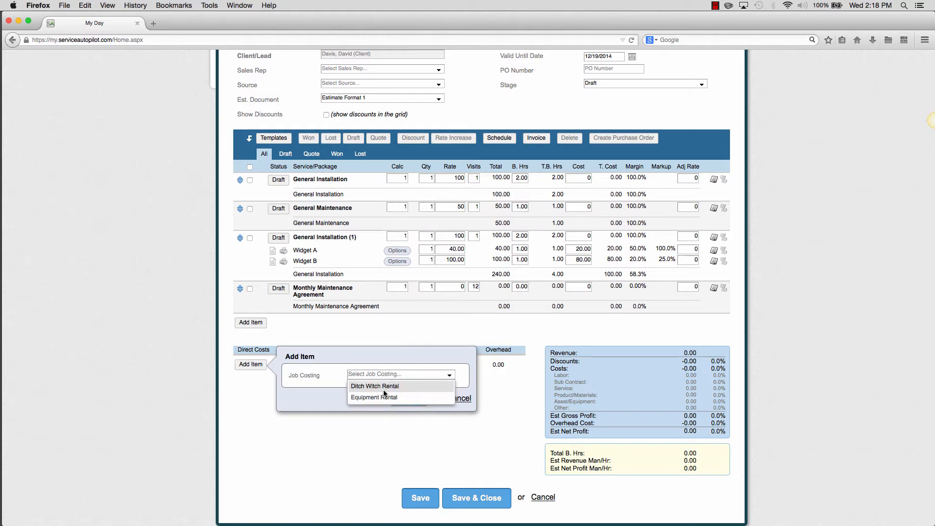
click(378, 399)
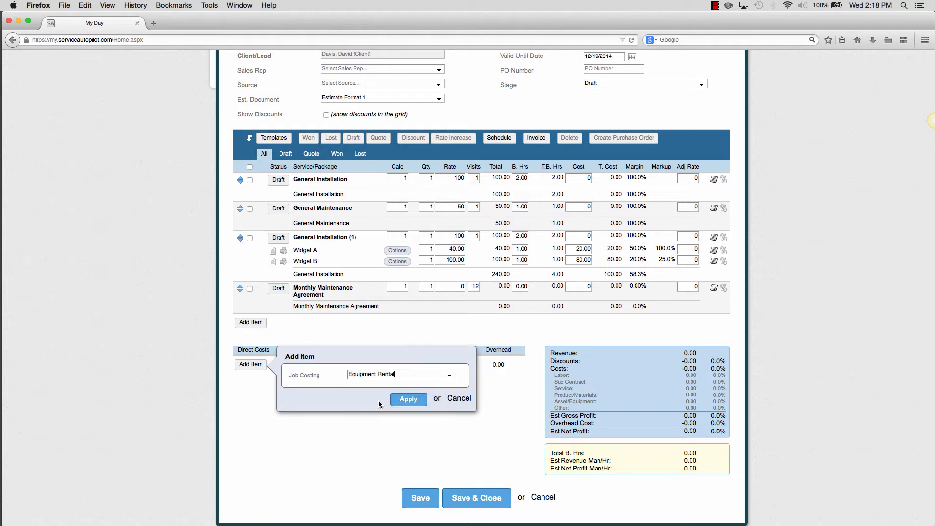
click(411, 399)
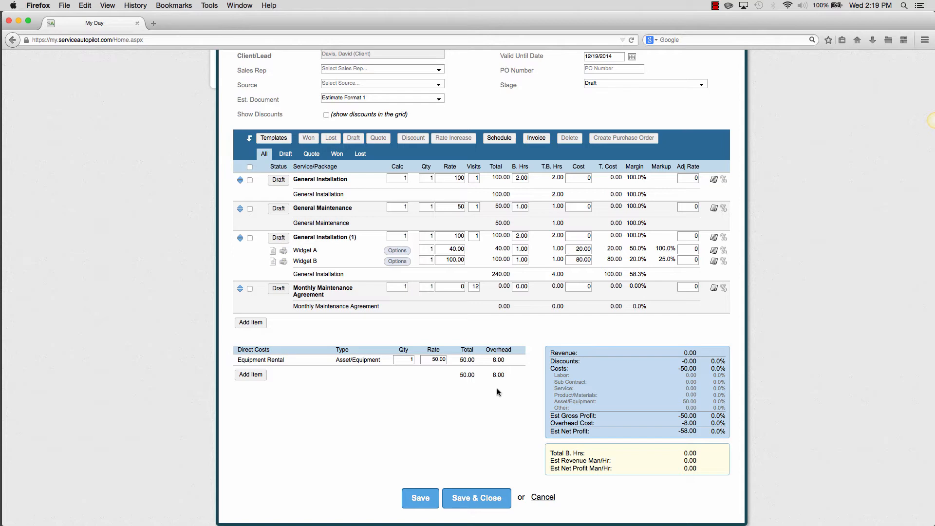
scroll(560, 388, up, 1)
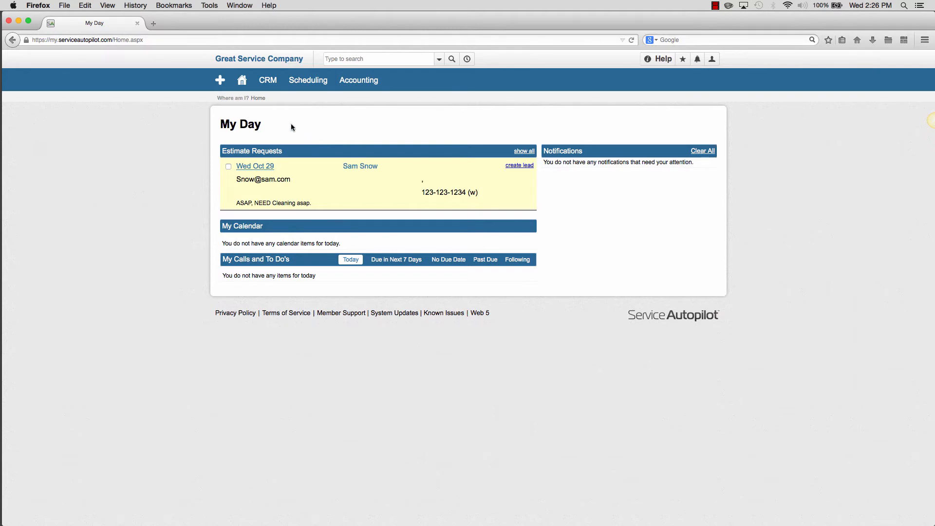
View the beta CRM reports list and the beta Scheduling reports list.
click(261, 82)
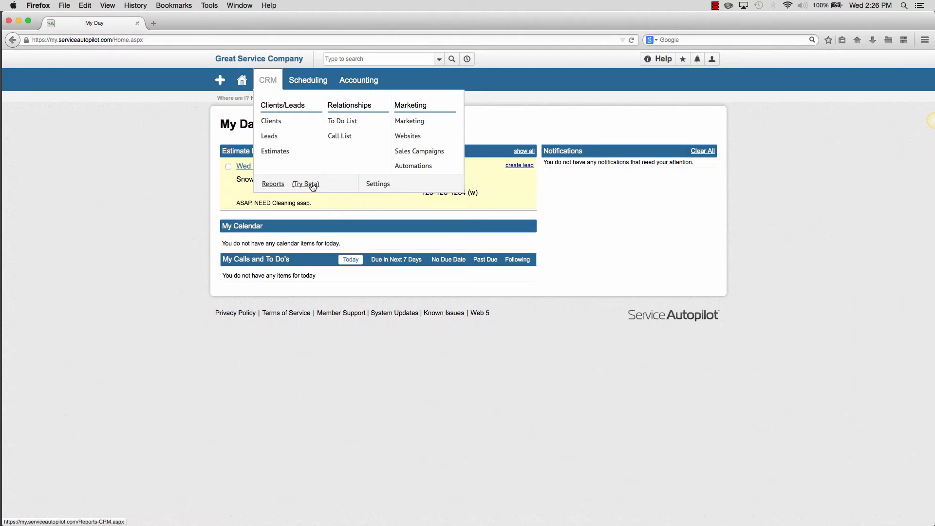
mouse_move(307, 79)
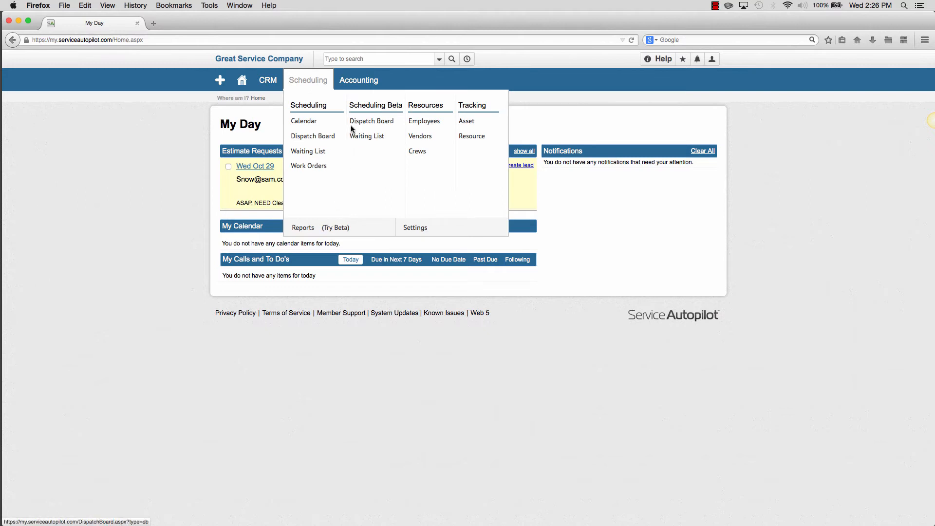
mouse_move(359, 80)
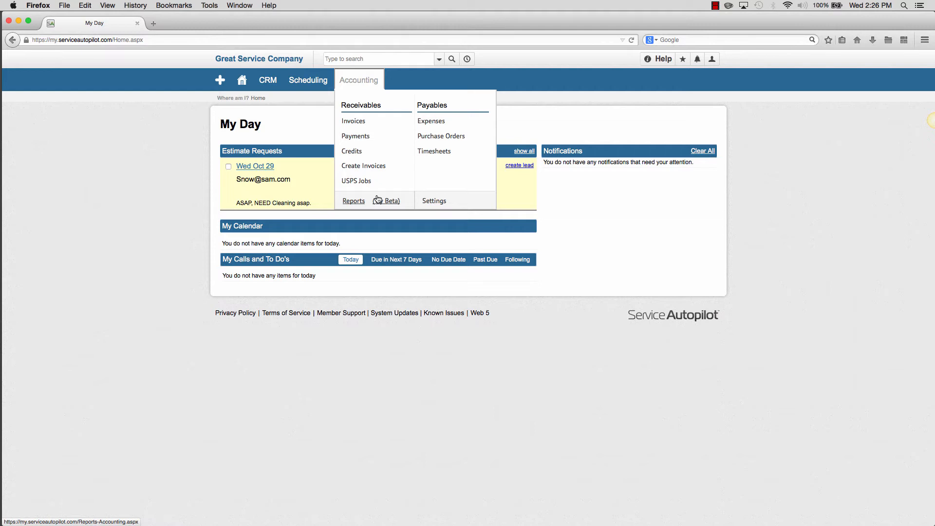
mouse_move(280, 88)
mouse_move(241, 82)
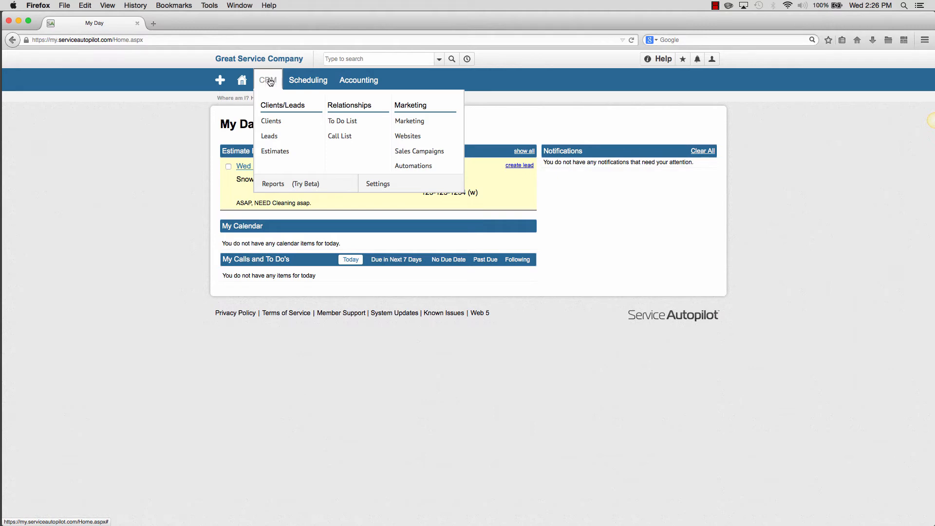
click(302, 183)
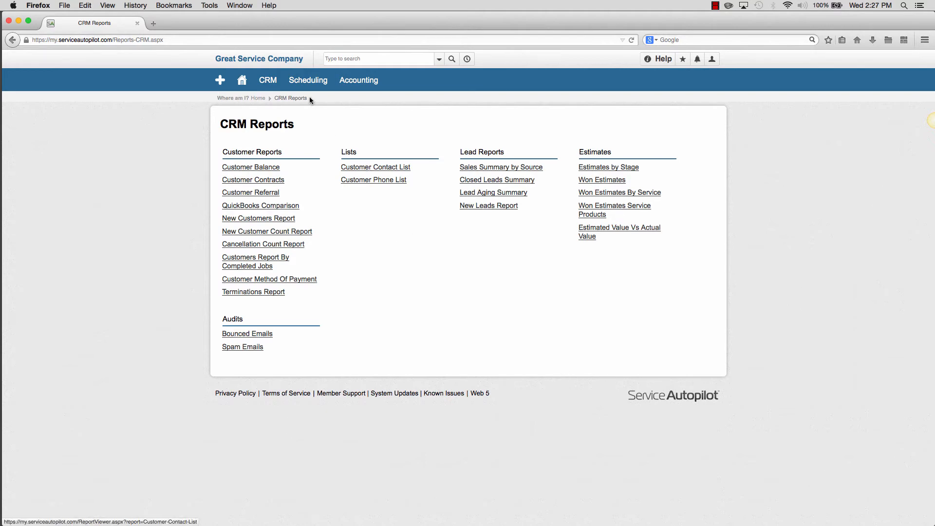
click(357, 232)
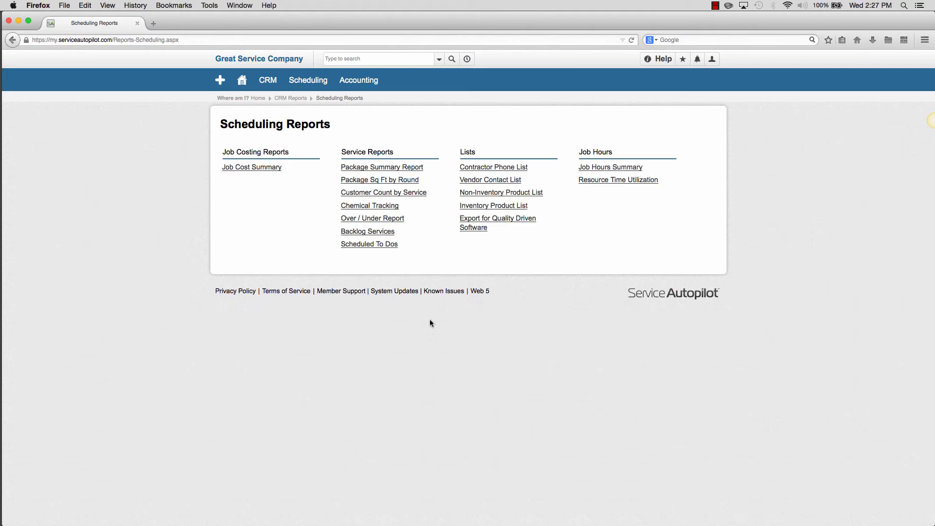
Open the Job Costing analysis from the beta Company Reports.
click(242, 83)
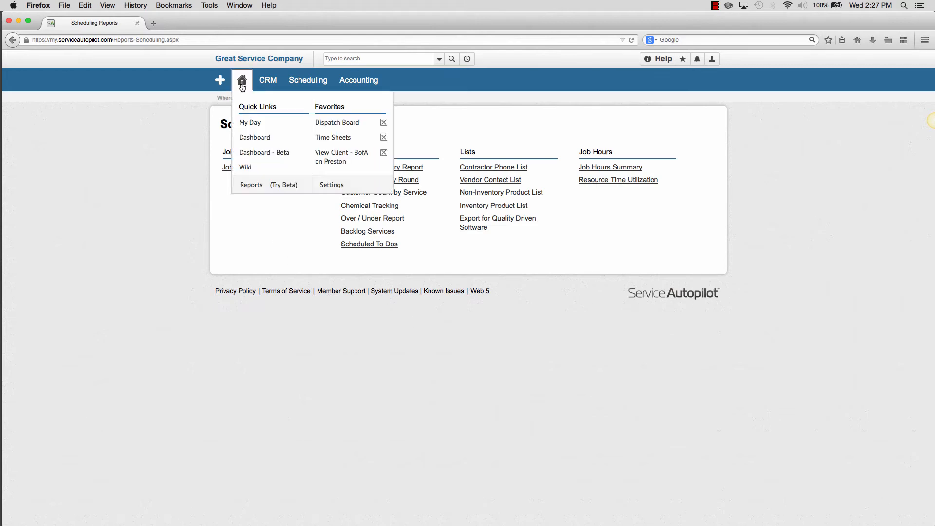
click(277, 185)
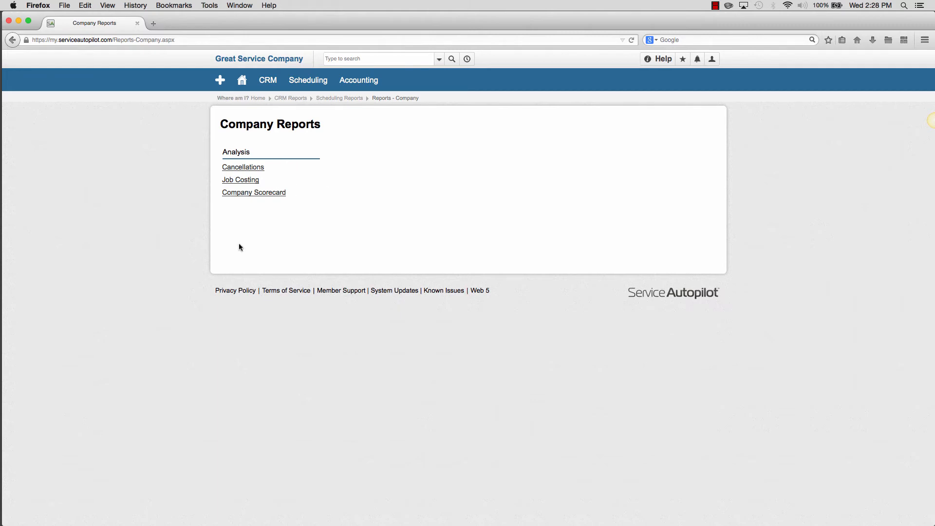
click(246, 181)
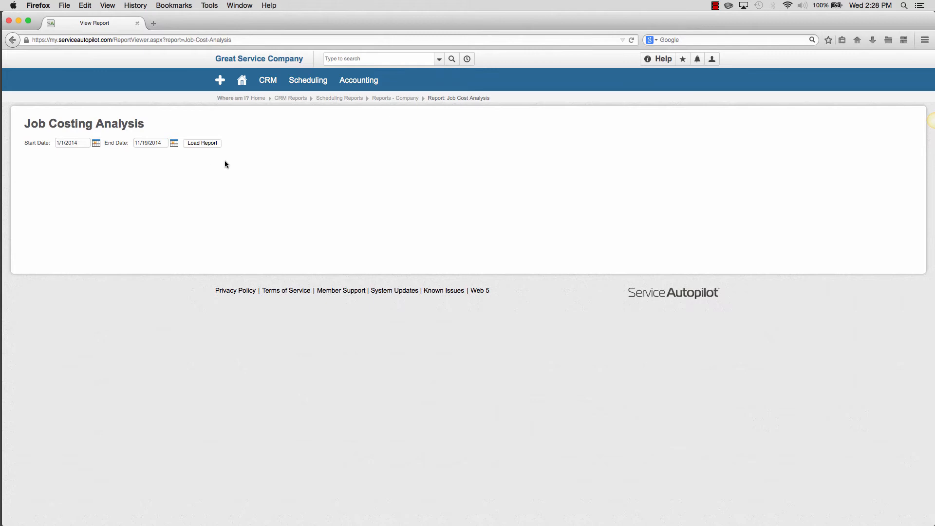
Set the Job Costing Analysis start date to 6/1/2014.
click(96, 143)
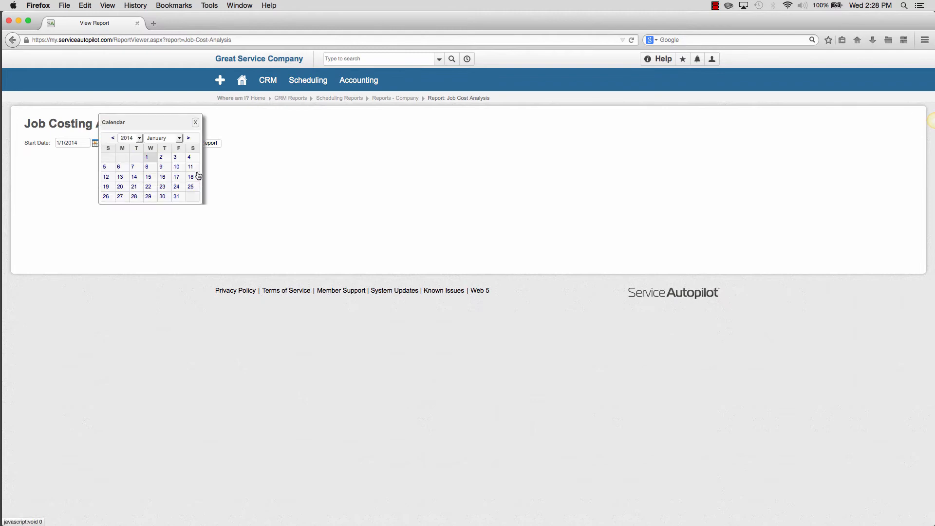
click(188, 139)
click(188, 139)
click(188, 140)
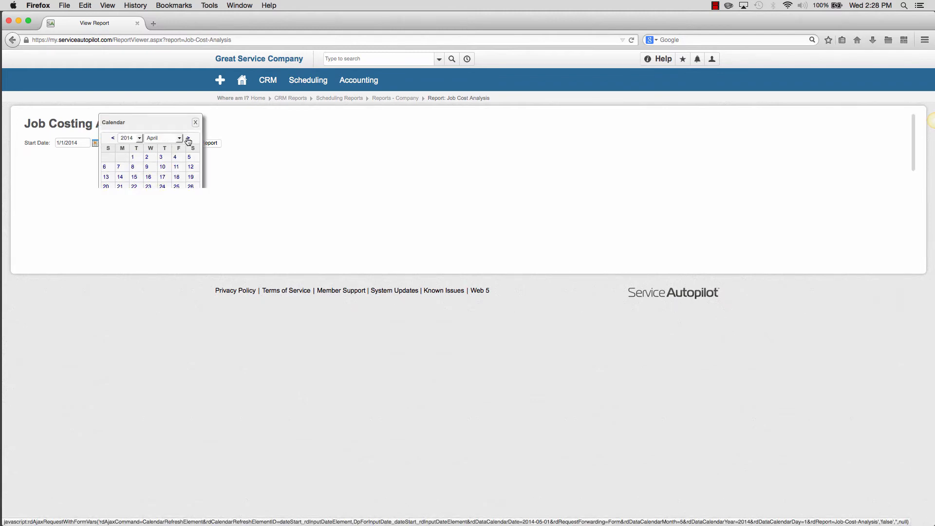
click(188, 139)
click(188, 139)
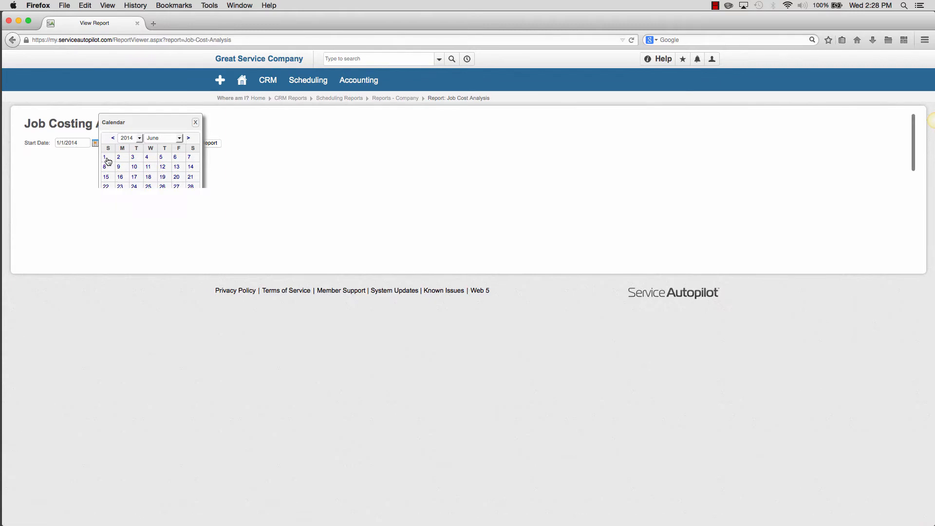
click(105, 157)
Set the report's end date to 6/30/2014 and load the Job Costing Analysis.
click(174, 145)
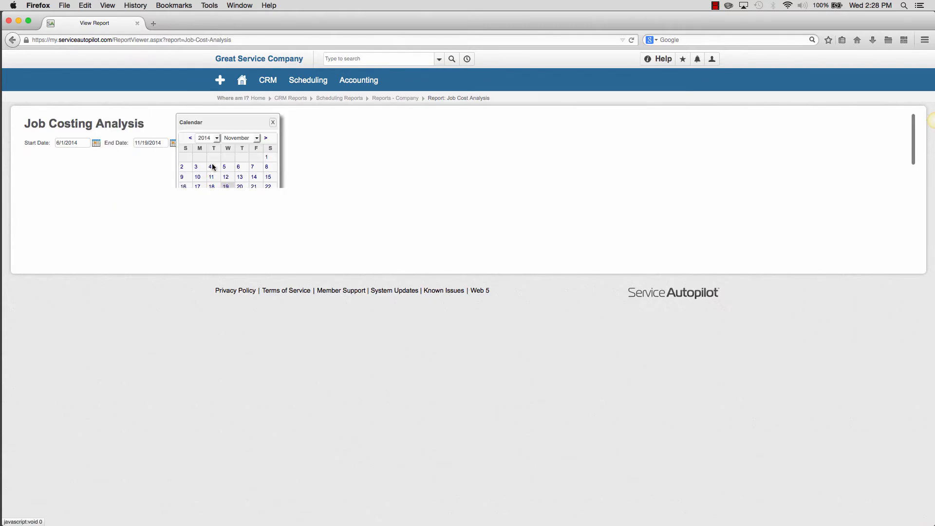
click(190, 139)
click(190, 139)
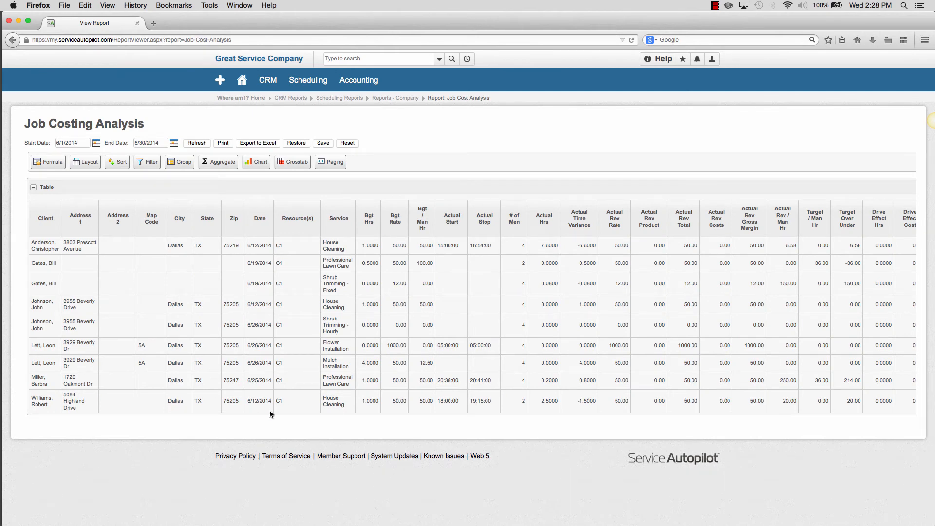
Examine all columns of the Job Costing Analysis table, from client and budget figures through labor, product and lot details.
scroll(285, 342, right, 3)
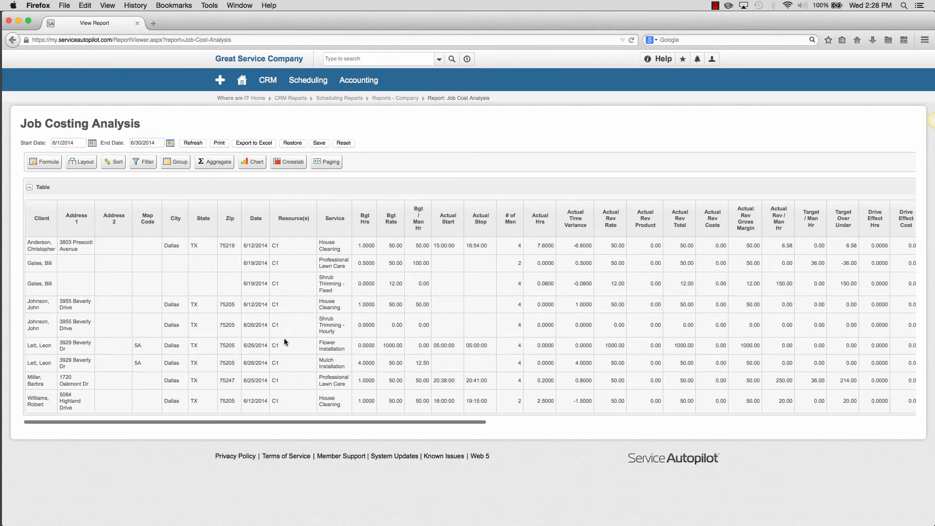
scroll(286, 343, left, 1)
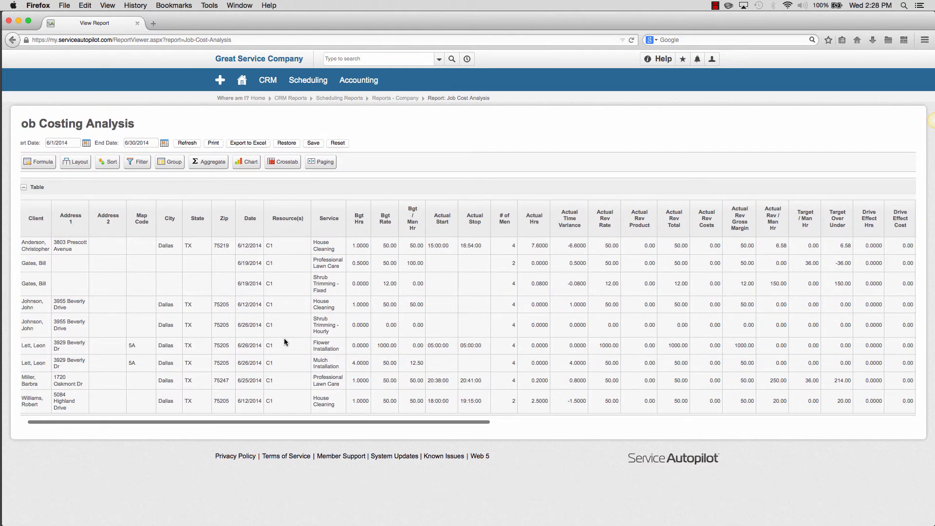
scroll(286, 343, right, 15)
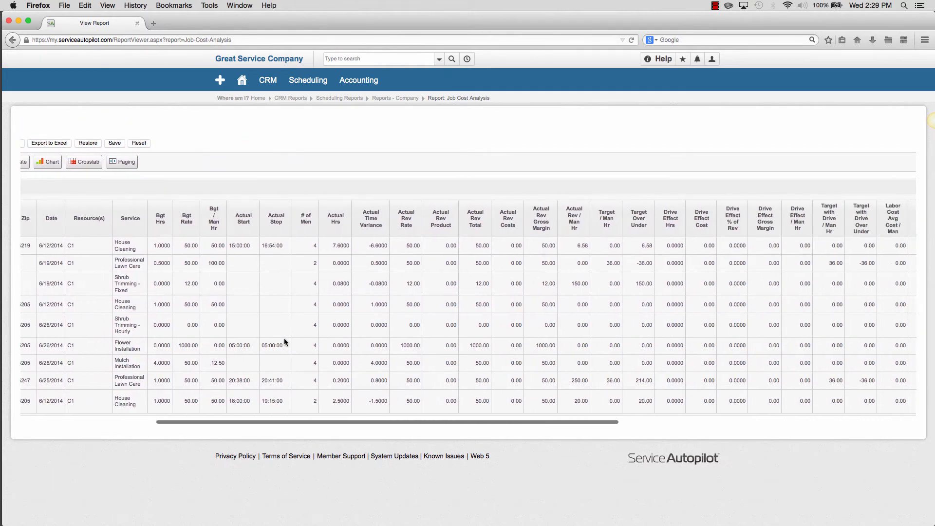
scroll(286, 342, right, 15)
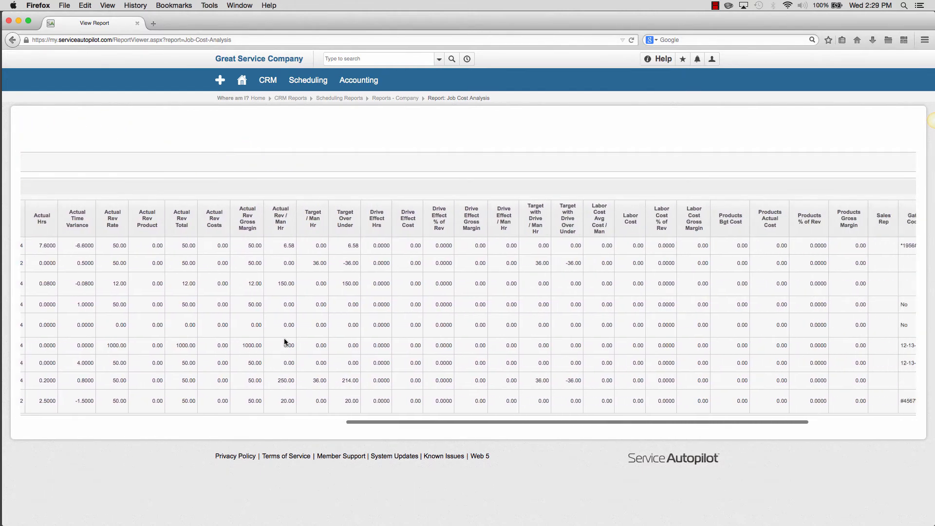
scroll(285, 342, right, 1)
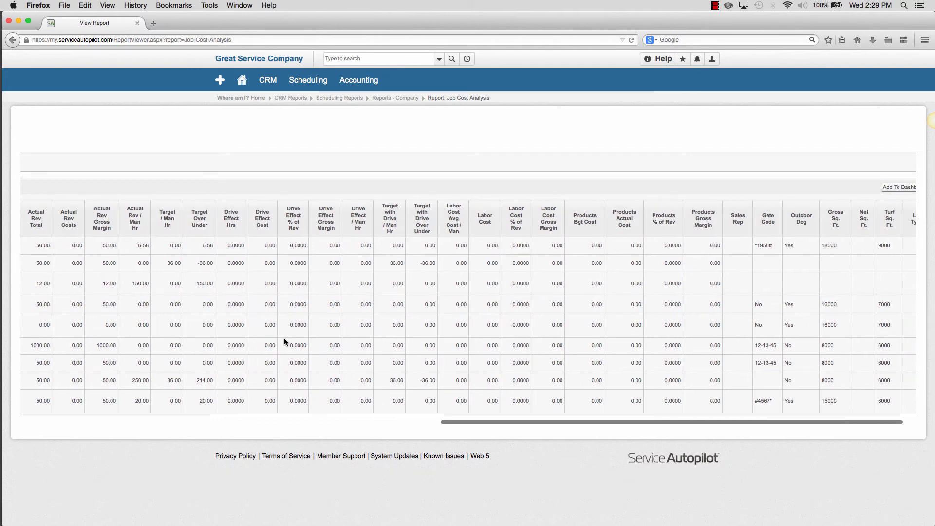
scroll(285, 342, right, 3)
scroll(286, 342, left, 20)
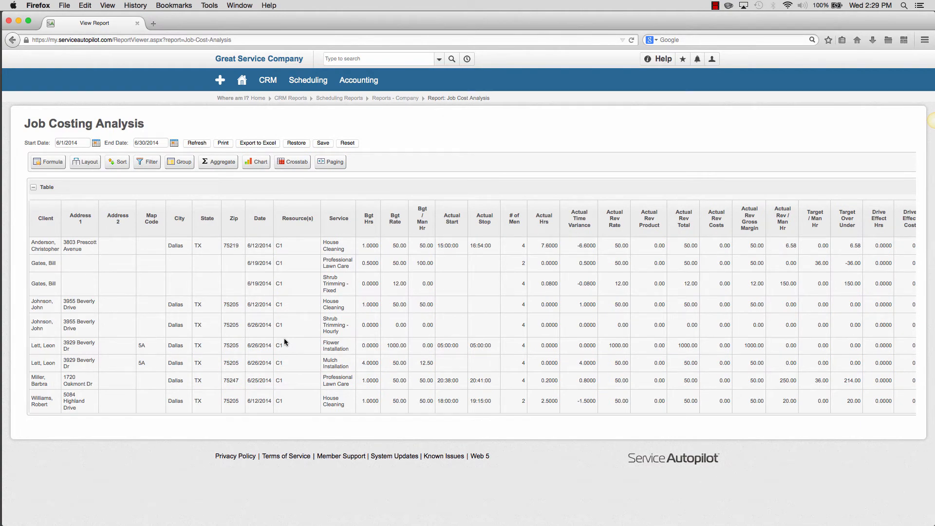
scroll(480, 317, right, 10)
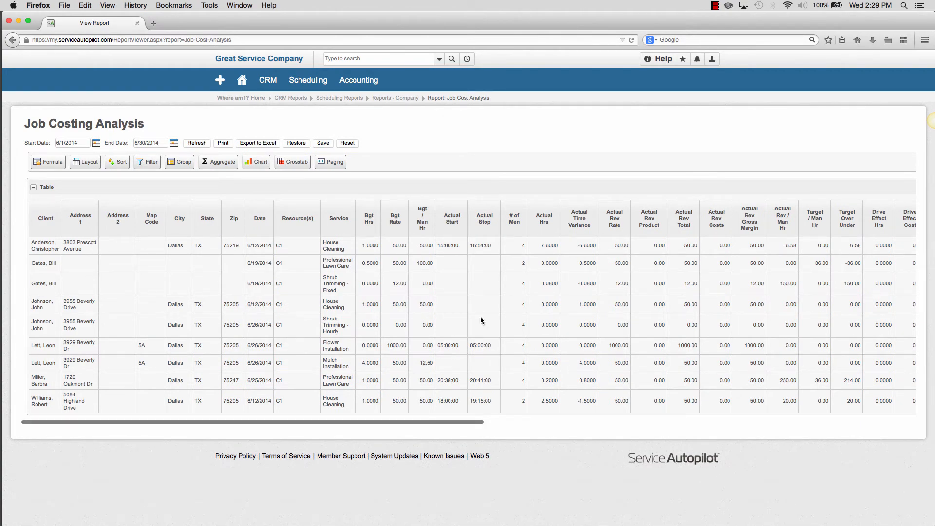
scroll(481, 320, right, 20)
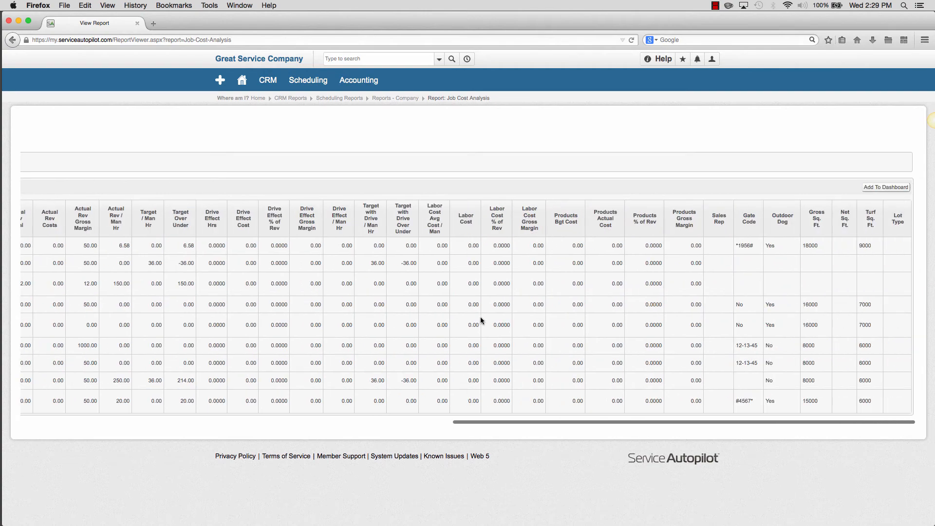
scroll(480, 316, left, 20)
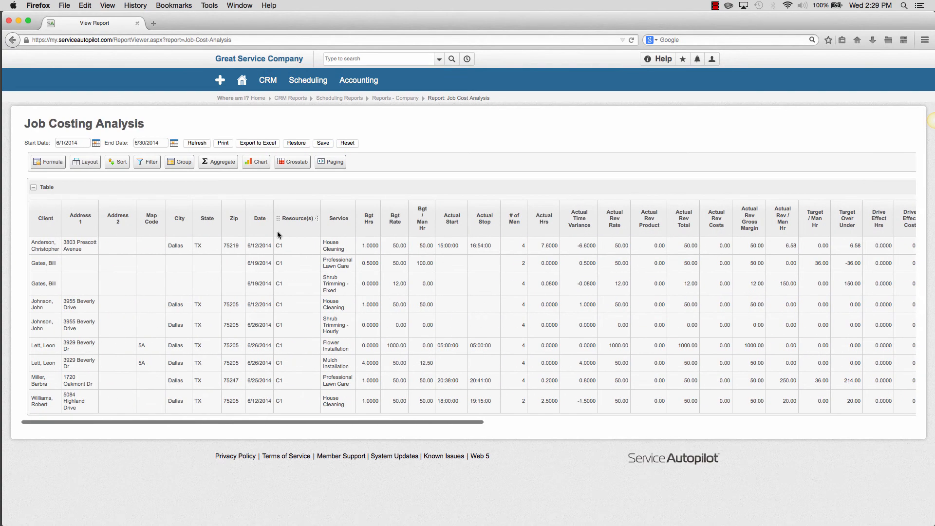
Open the report's column layout settings and examine the show/hide column choices and the table's dashboard option.
click(87, 164)
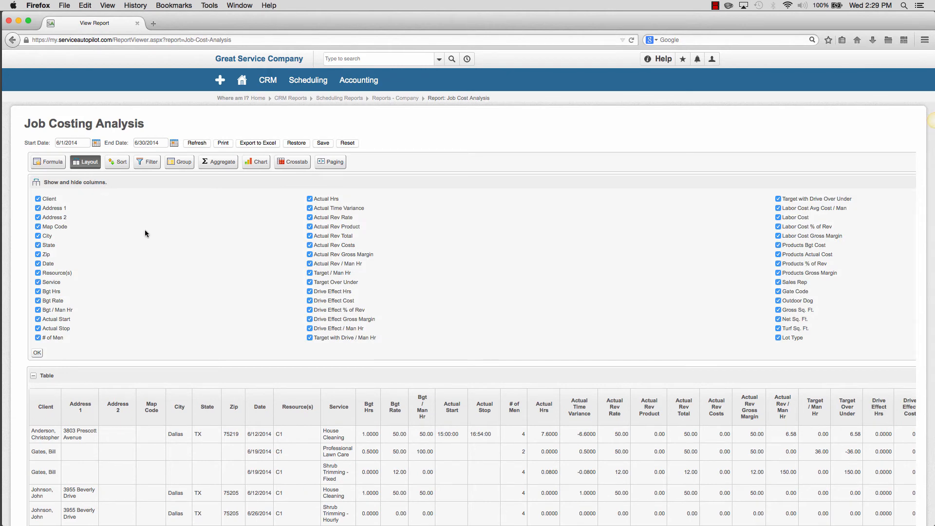
scroll(459, 278, right, 20)
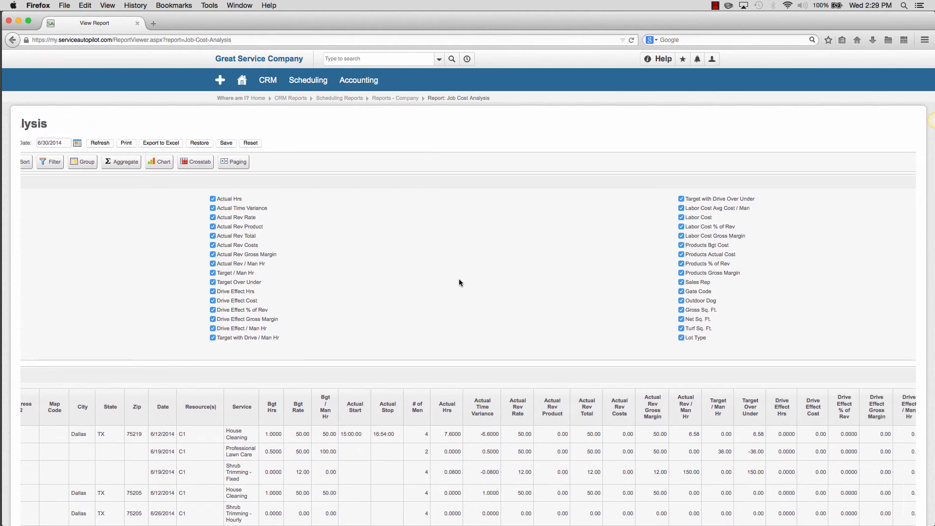
scroll(498, 271, left, 20)
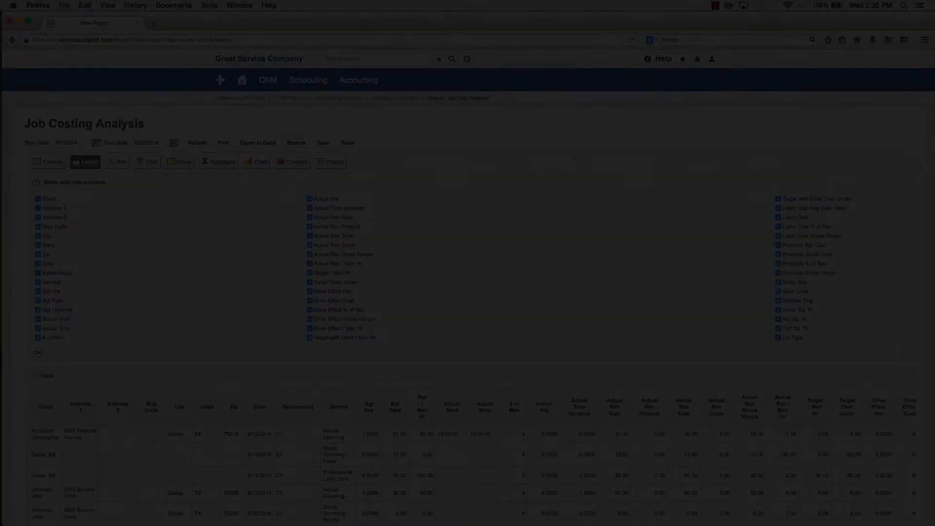
scroll(572, 153, right, 20)
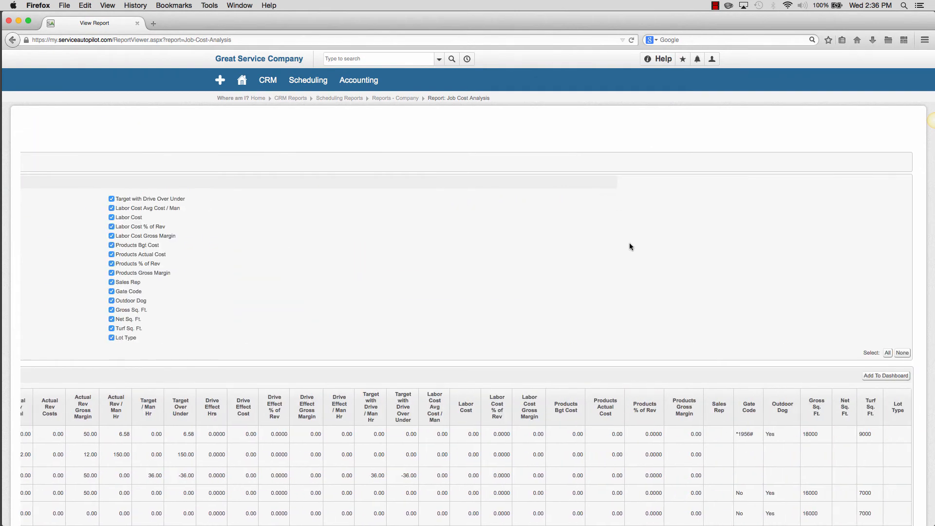
scroll(630, 249, down, 3)
scroll(630, 247, down, 2)
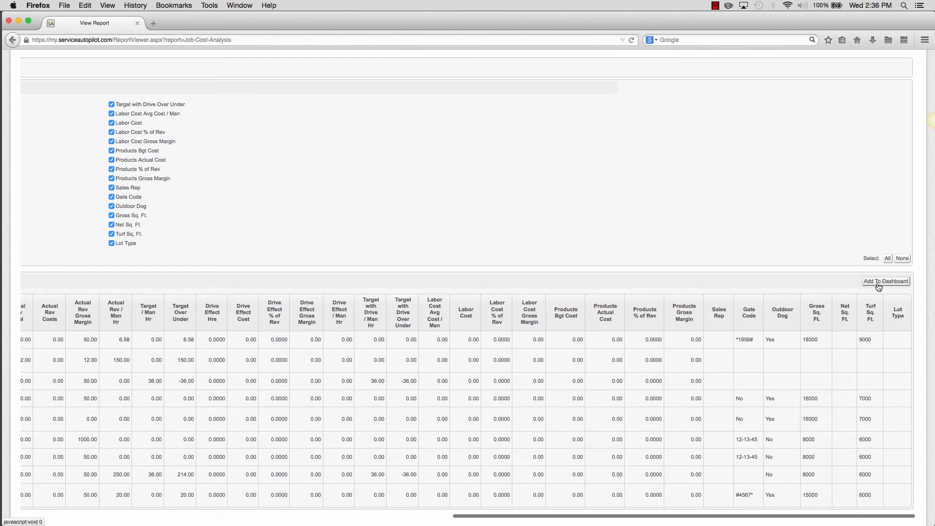
scroll(587, 252, left, 15)
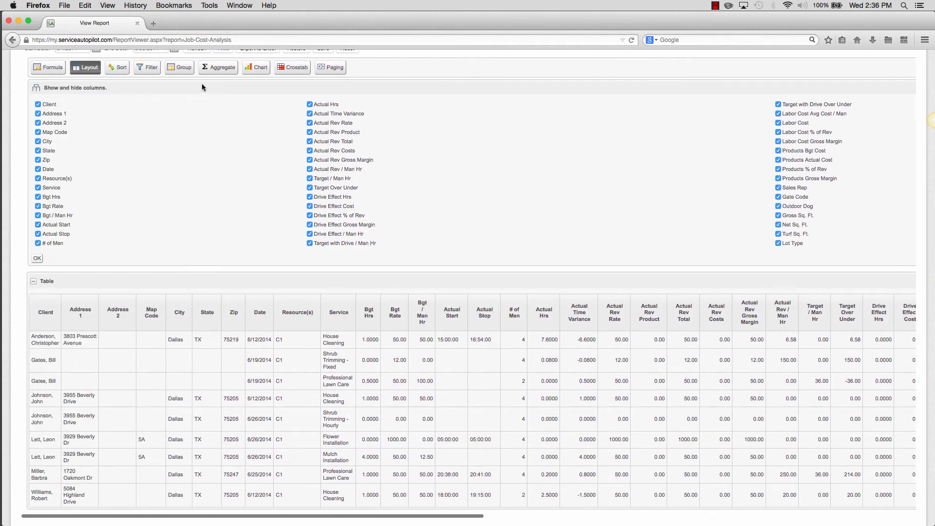
Open the Job Costing Analysis chart options and examine the available chart and gauge types.
click(258, 69)
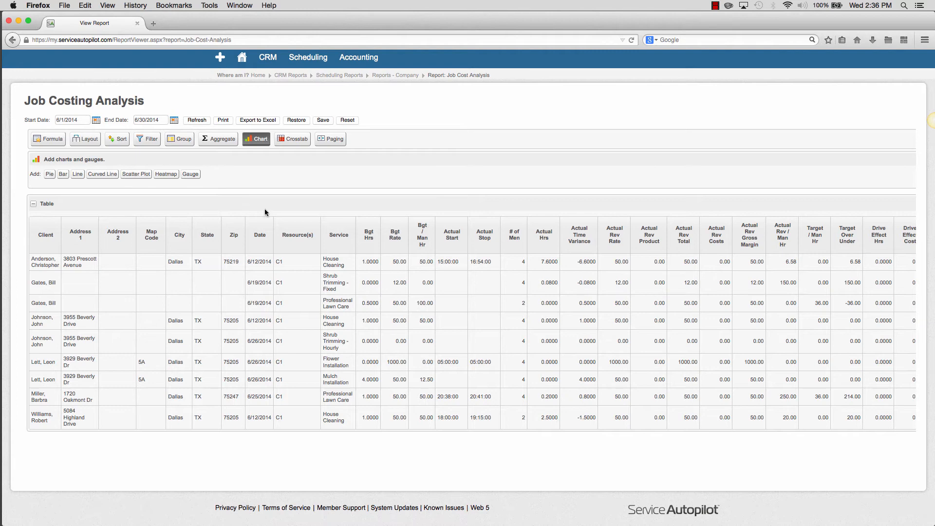
scroll(302, 179, up, 1)
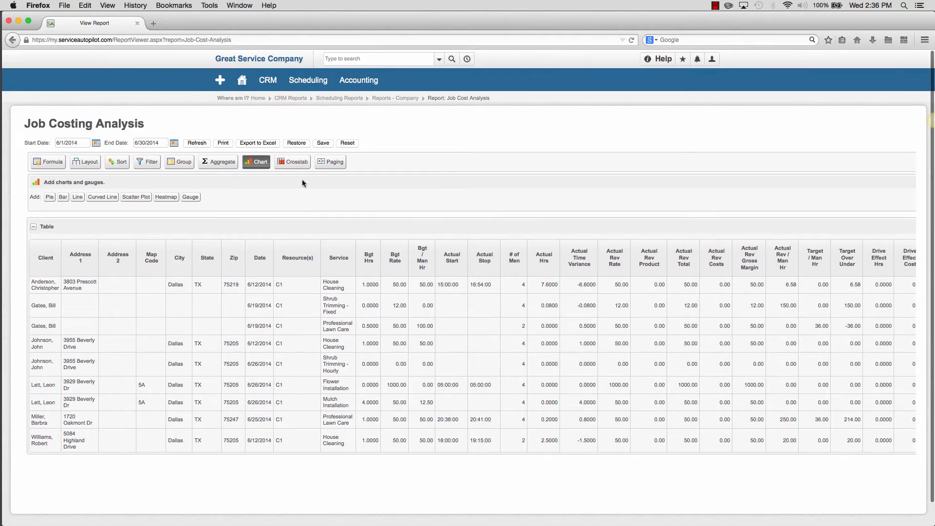
Open the beta dashboard and examine its Financials widgets, from to-dos and invoices through A/R aging and income charts.
mouse_move(241, 92)
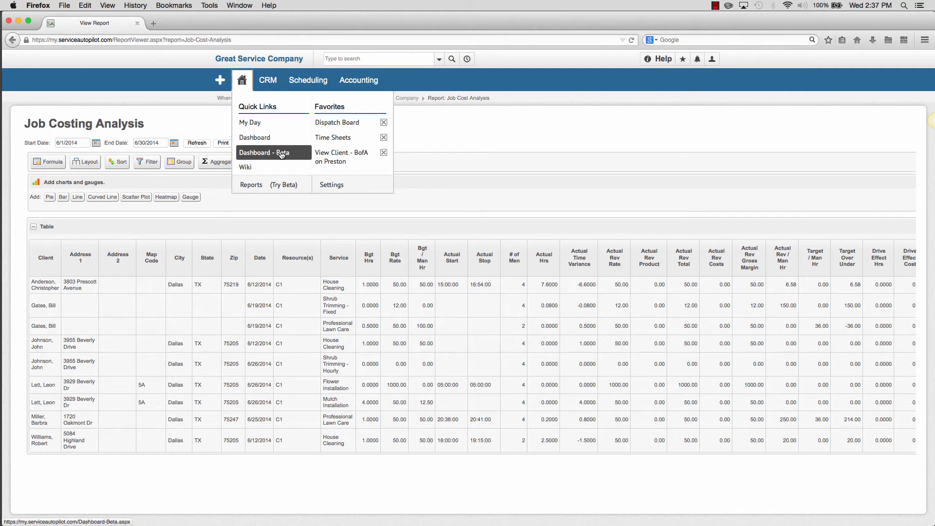
click(281, 154)
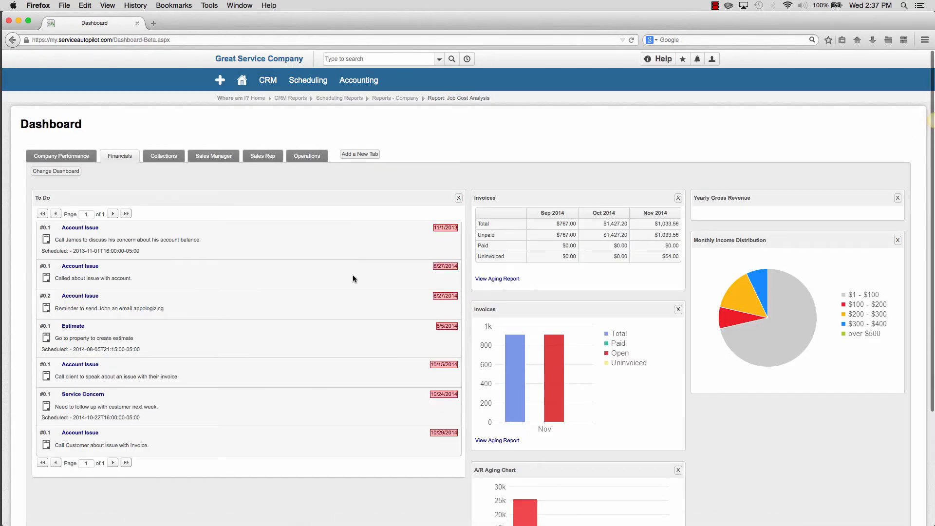
scroll(352, 275, down, 3)
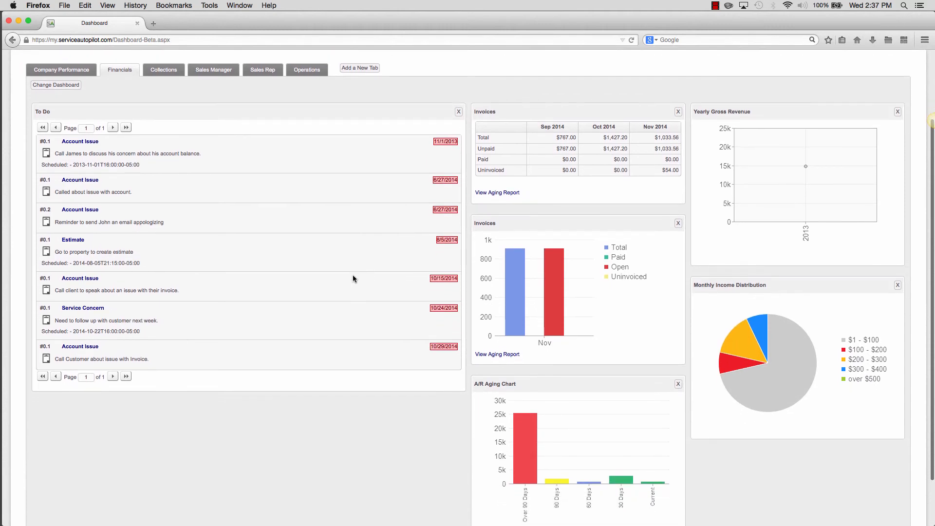
scroll(353, 275, up, 1)
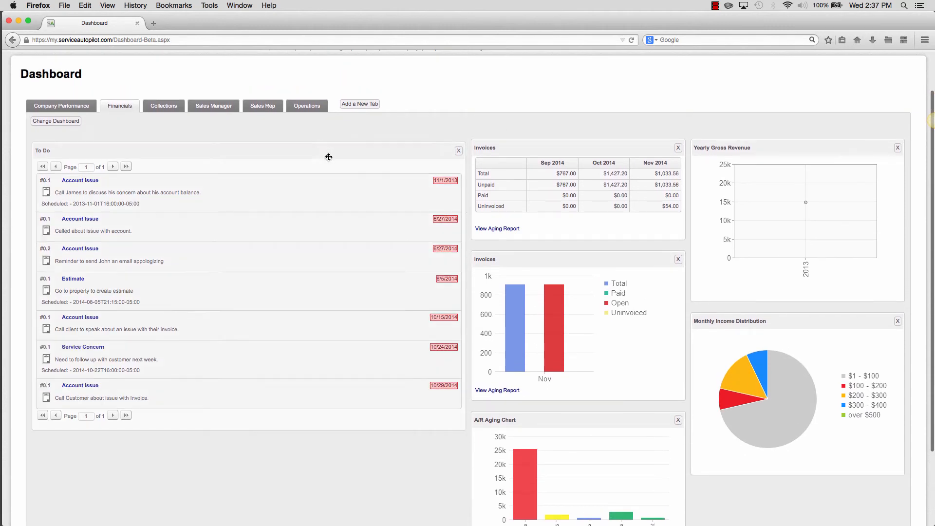
mouse_move(328, 157)
mouse_down()
mouse_move(331, 190)
mouse_move(427, 191)
mouse_move(555, 223)
mouse_move(665, 205)
mouse_move(396, 188)
mouse_move(320, 130)
mouse_move(327, 138)
mouse_up()
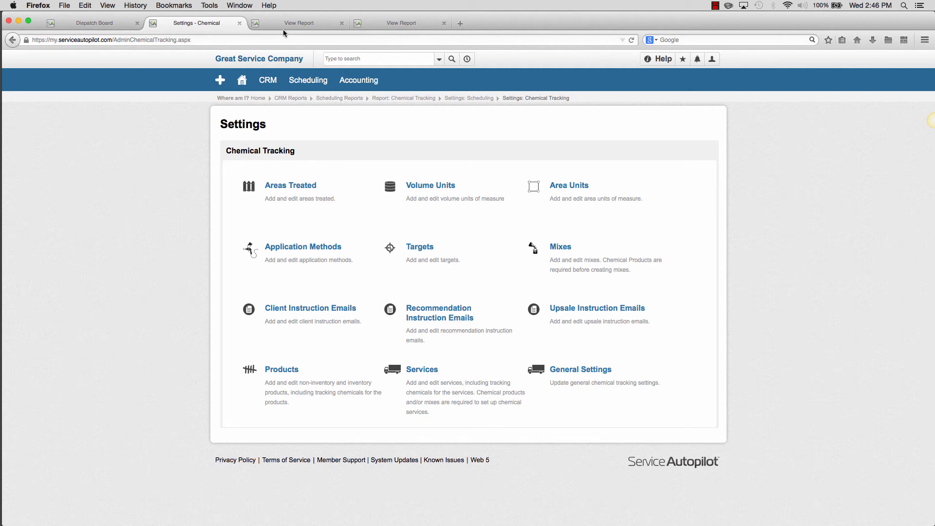
View the job's chemical details on the Dispatch Board, the Planned Chemical Usage Report and the other open report.
click(107, 28)
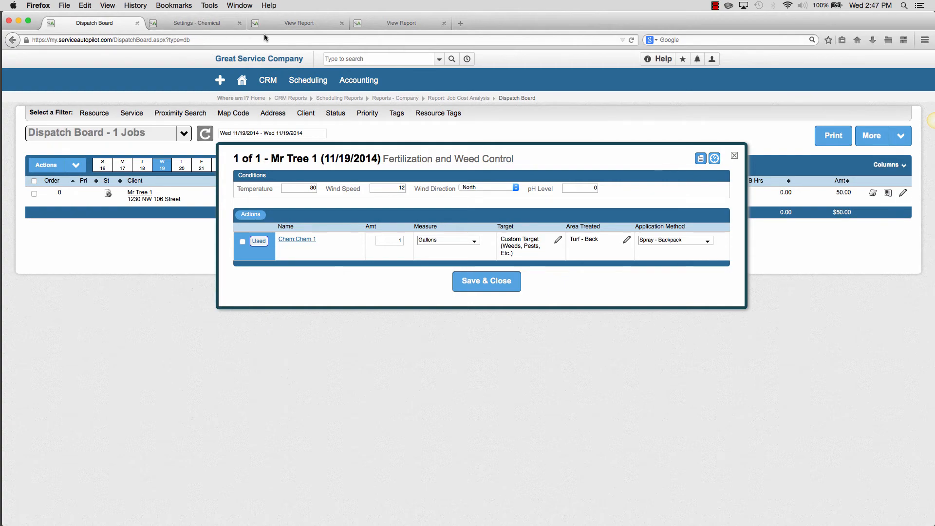
click(297, 24)
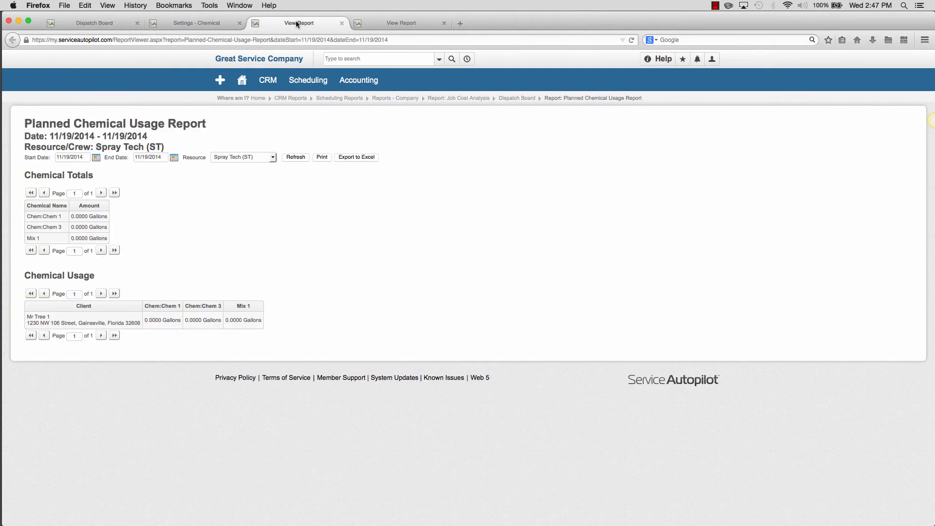
click(358, 28)
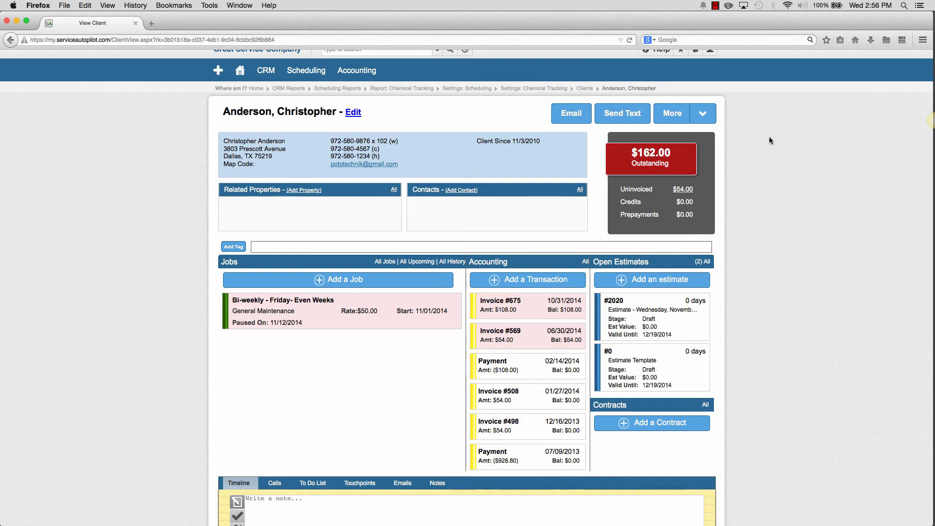
Open the property measurement map for the displayed client.
scroll(769, 140, up, 1)
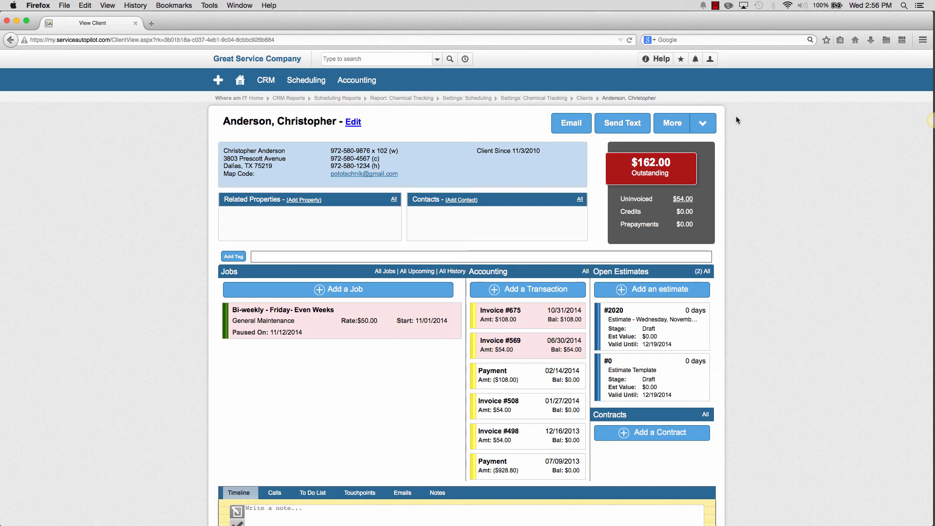
click(686, 124)
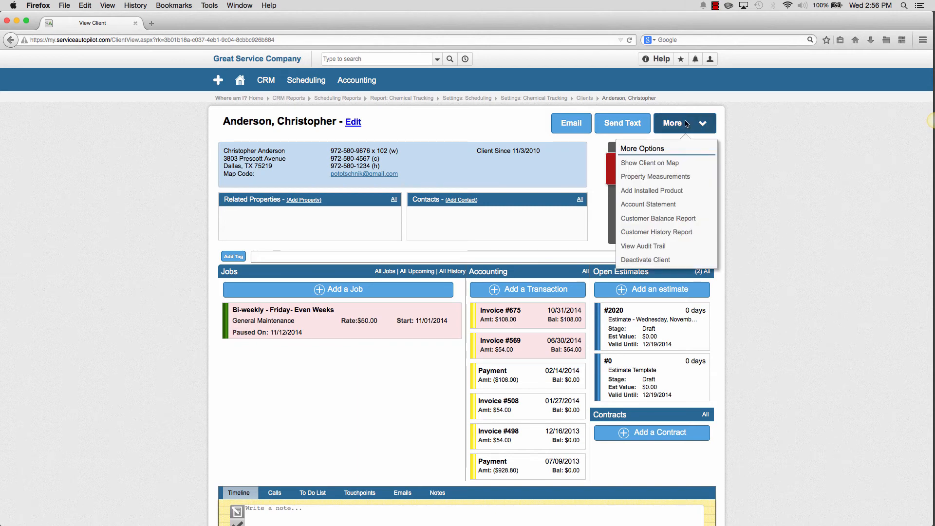
click(681, 177)
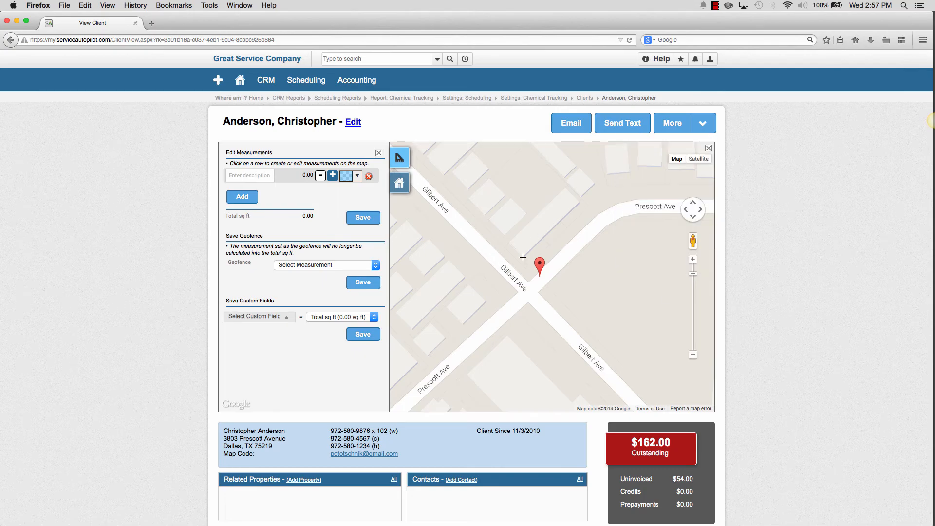
Outline the long building beside the client's map marker as a measured area of about 4264 sq ft.
click(510, 243)
click(566, 188)
click(578, 203)
click(522, 255)
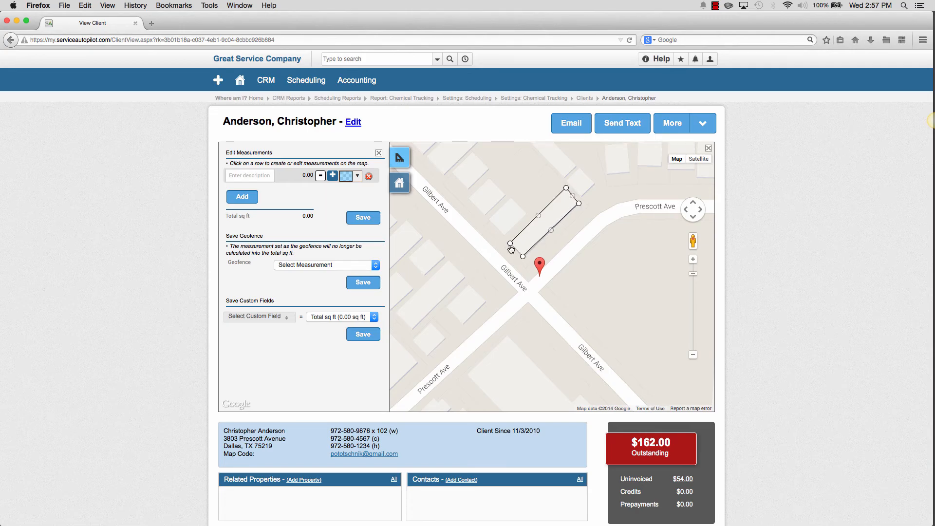
click(509, 243)
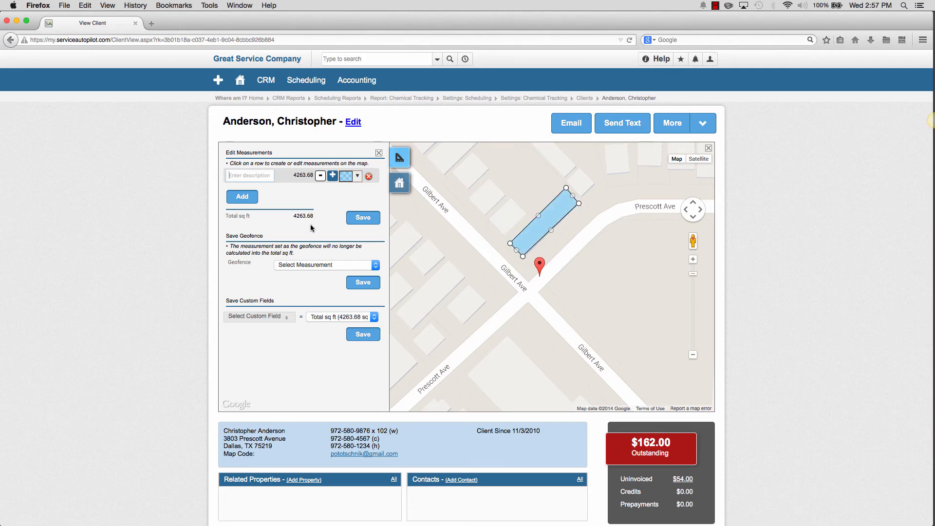
Name the building measurement House Size and change its fill color to black.
click(239, 176)
text(House Size)
click(354, 178)
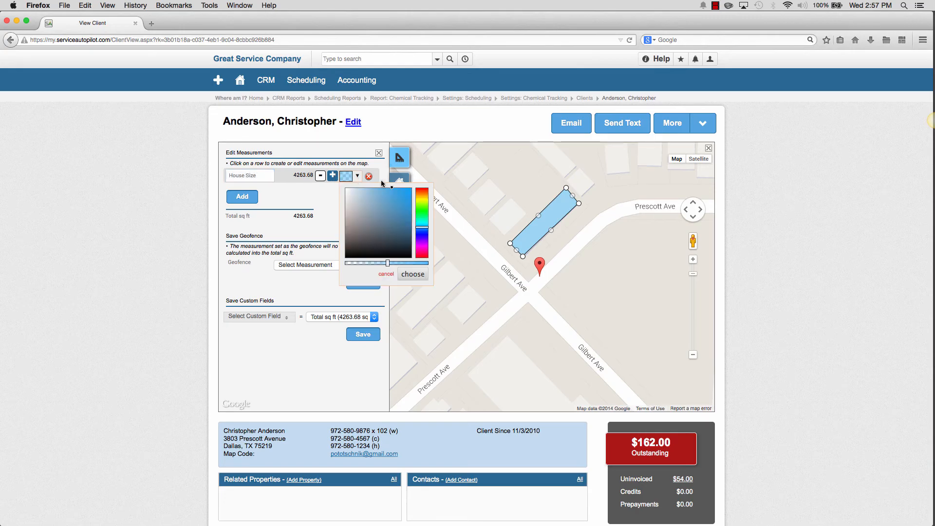
drag(391, 188, 336, 283)
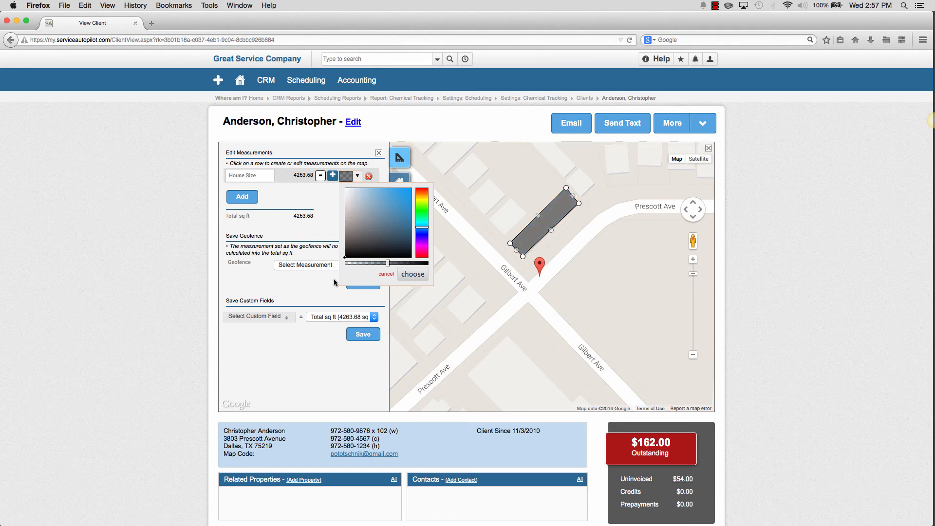
click(270, 198)
Add a second measurement row and save the total square footage to the Turf Sq. Ft. custom field.
click(242, 196)
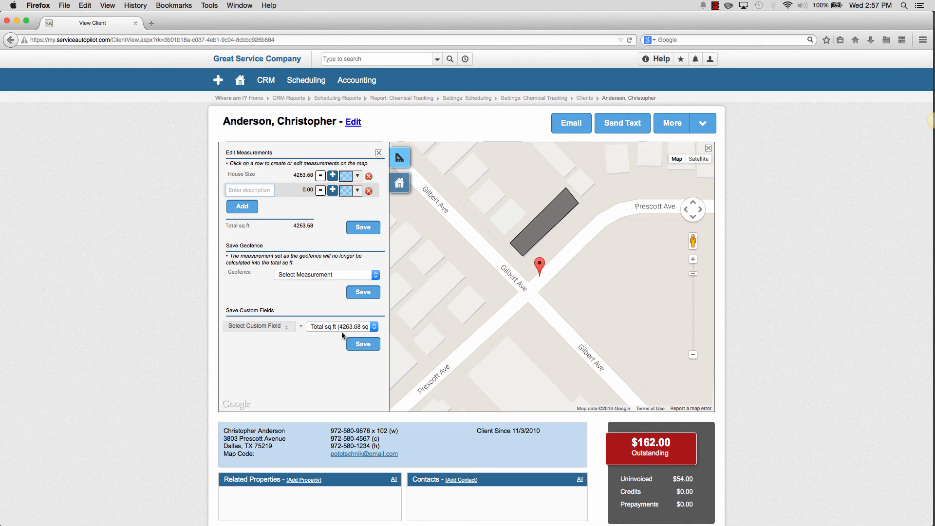
click(285, 329)
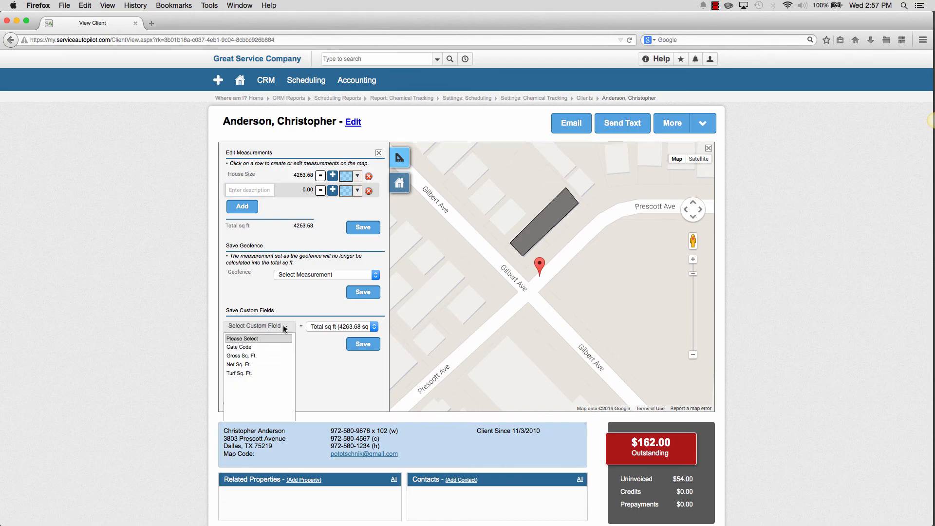
click(261, 373)
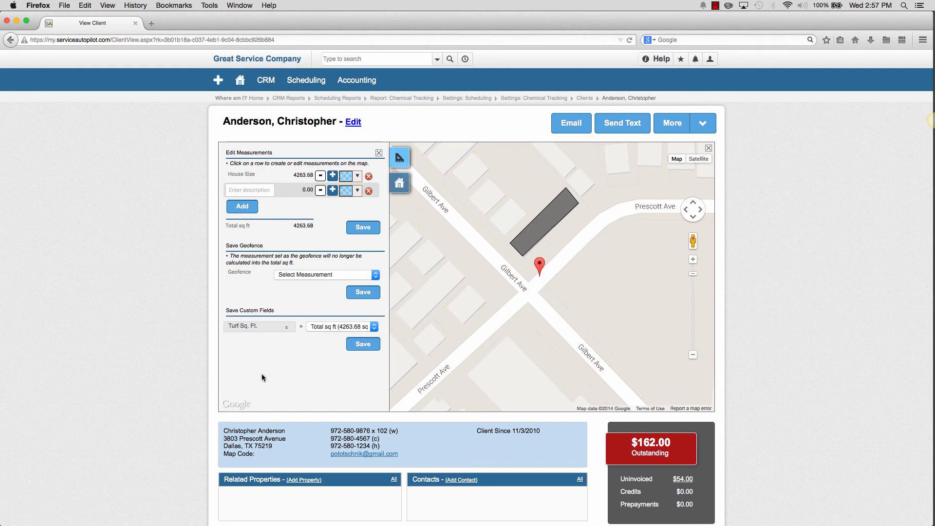
click(365, 346)
Name the second measurement Lot, outline about 7403 sq ft around the building, and add a blank third measurement row.
click(251, 189)
text(Lot)
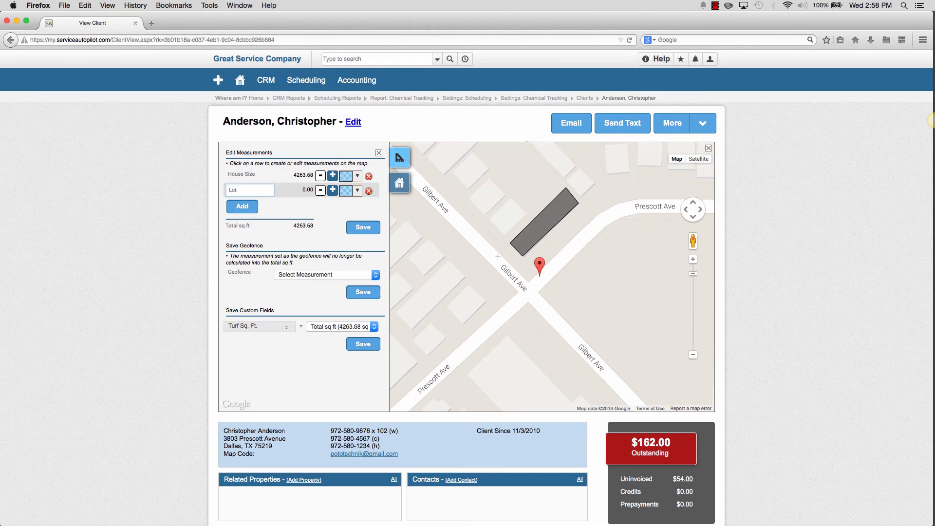
click(505, 246)
click(526, 267)
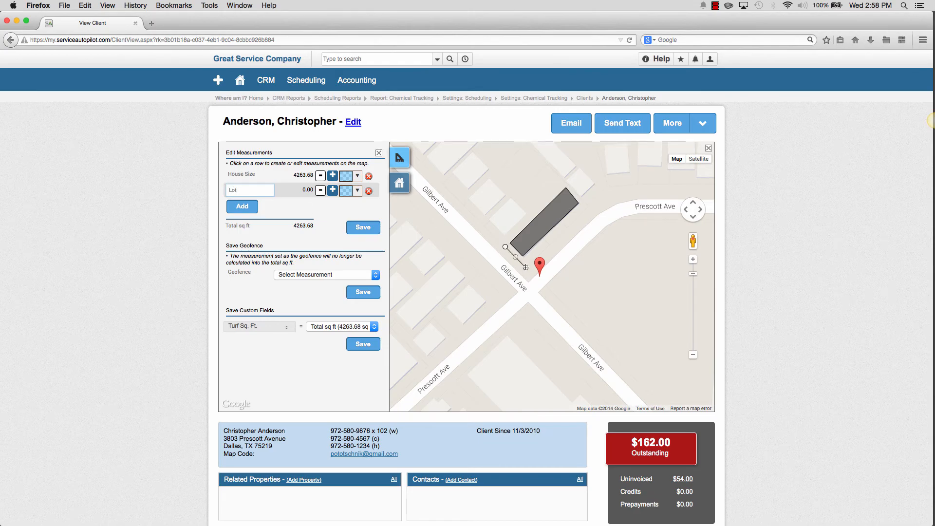
click(588, 207)
click(568, 184)
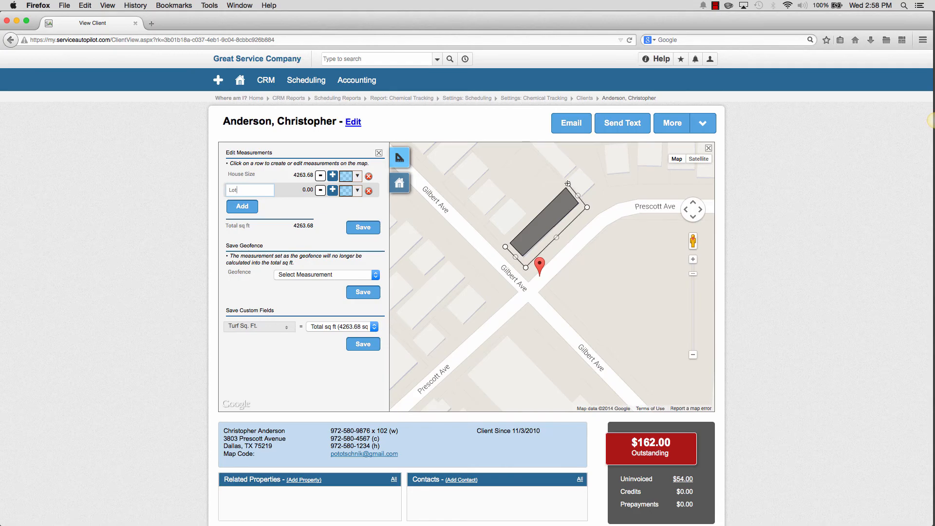
click(505, 247)
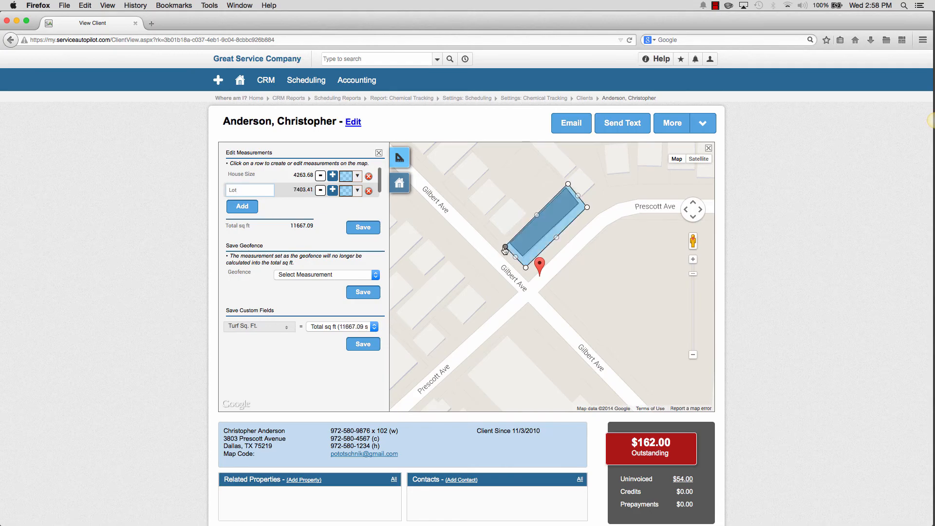
click(251, 208)
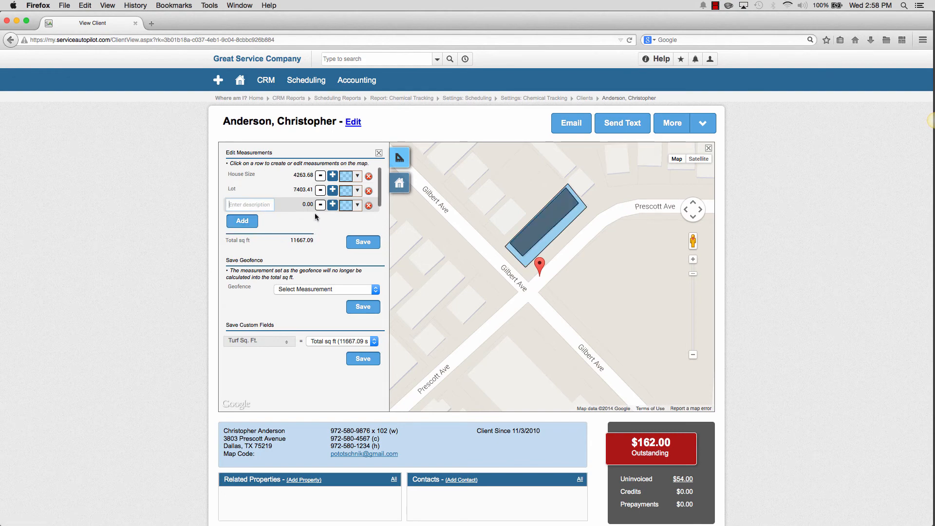
click(279, 189)
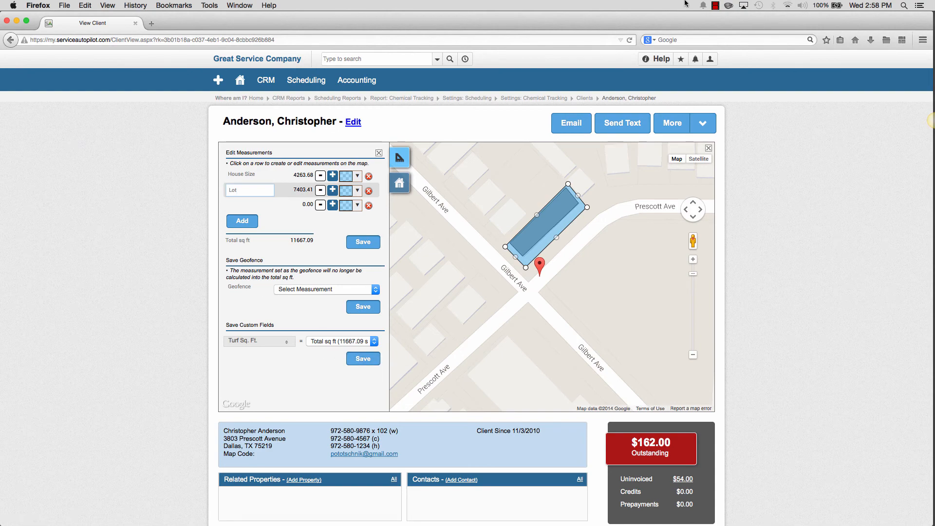
click(715, 5)
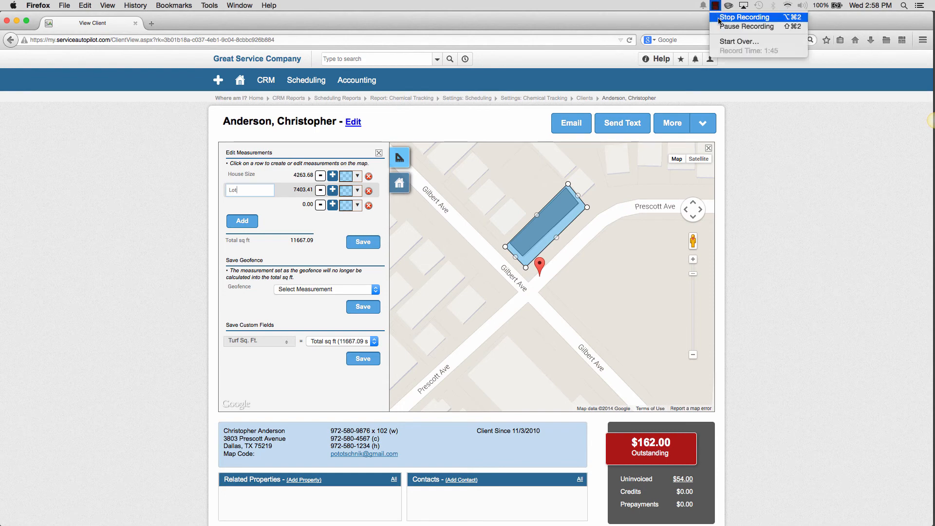
click(721, 26)
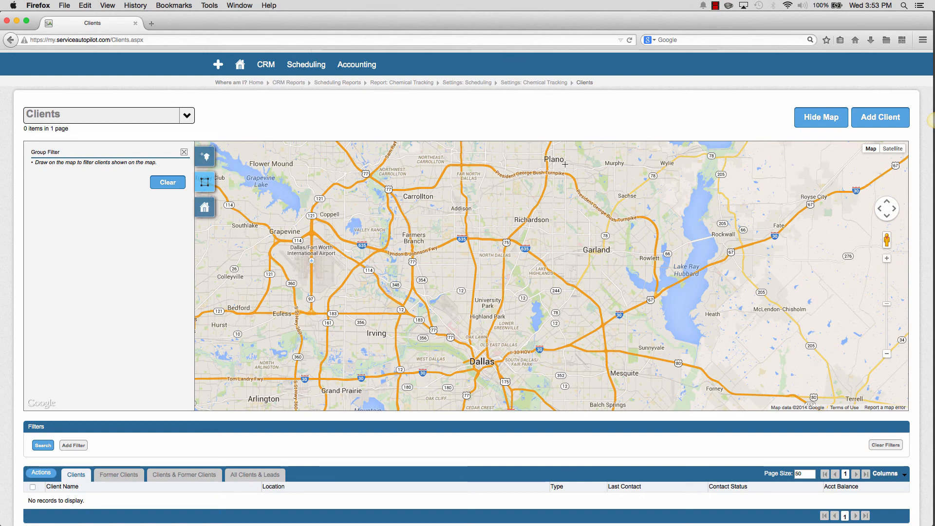
Filter the clients by drawing a closed map region from the 635 highway south through University Park to downtown Dallas.
click(467, 241)
click(475, 266)
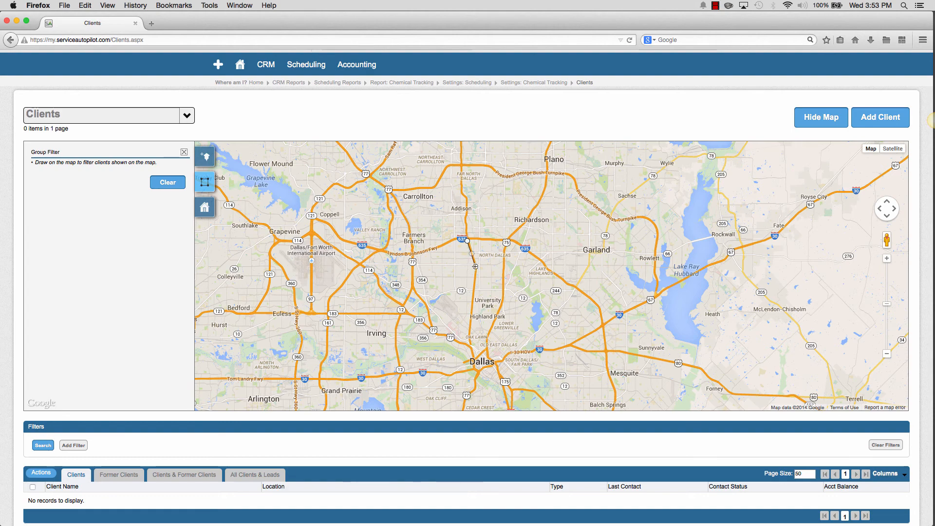
click(470, 345)
click(473, 359)
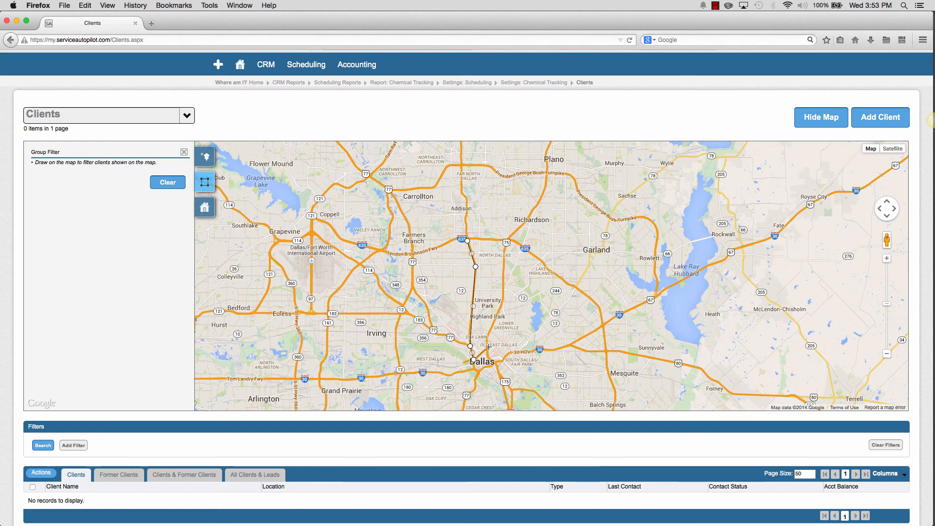
click(488, 346)
click(489, 330)
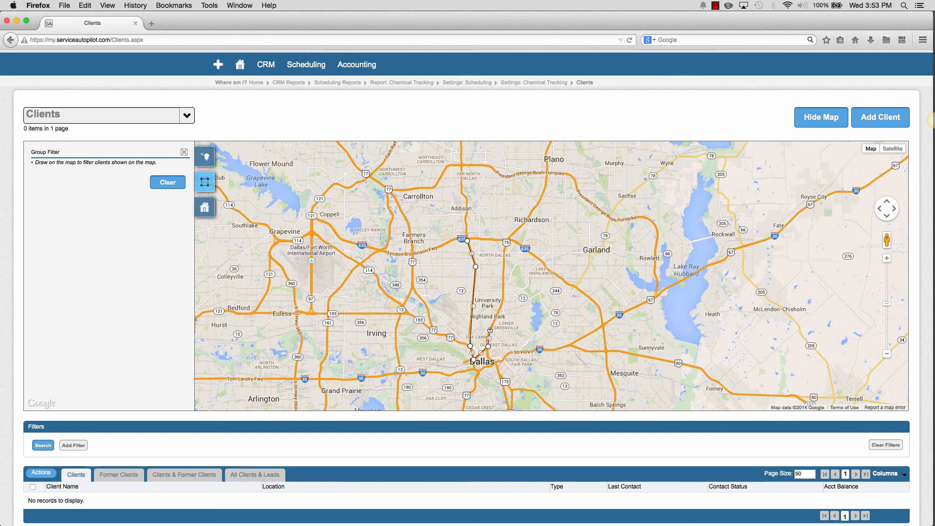
click(501, 305)
click(505, 255)
click(505, 240)
click(467, 241)
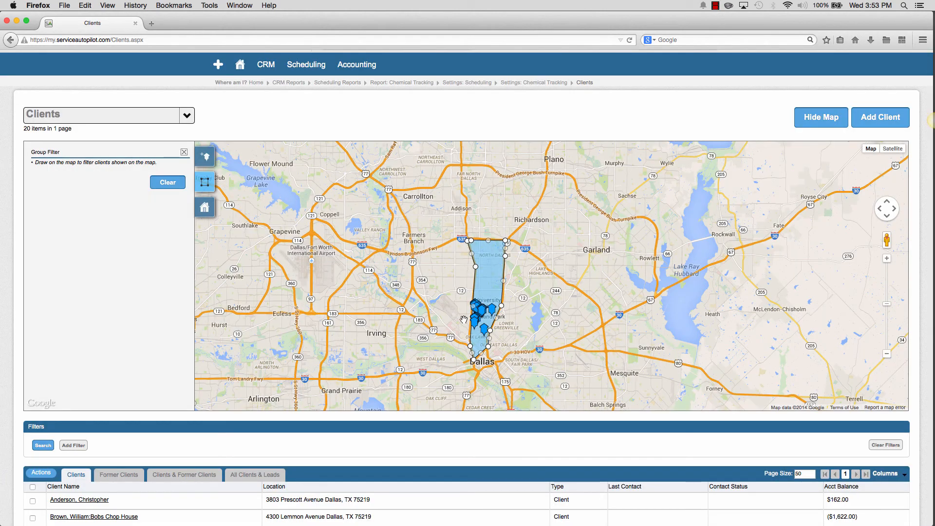
Add the house on the Hillcrest Ave corner, west of the existing client's marker, to the Create Leads list.
click(886, 261)
click(886, 261)
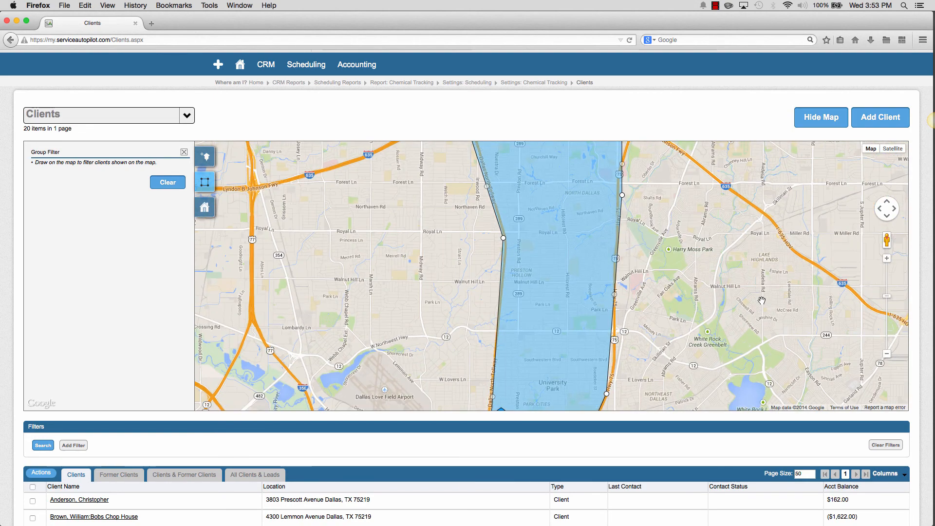
click(205, 207)
click(205, 156)
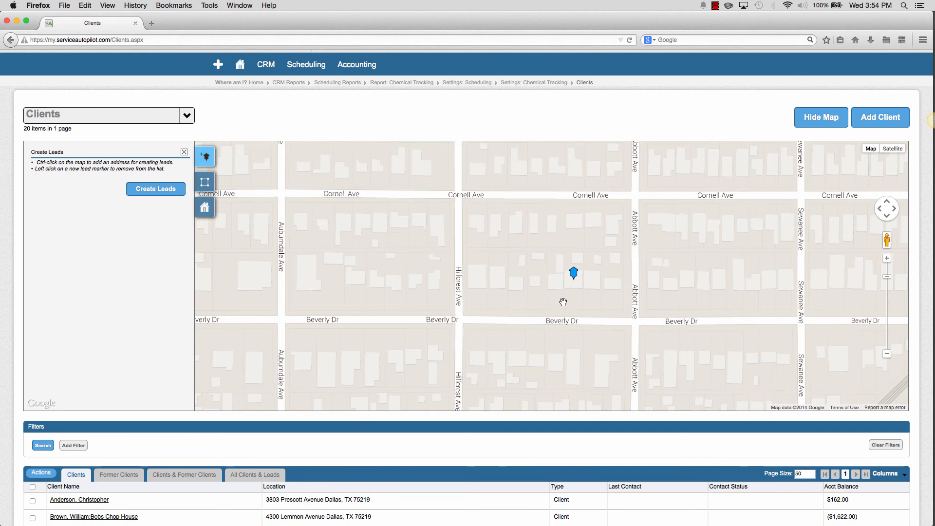
ctrl+click(478, 280)
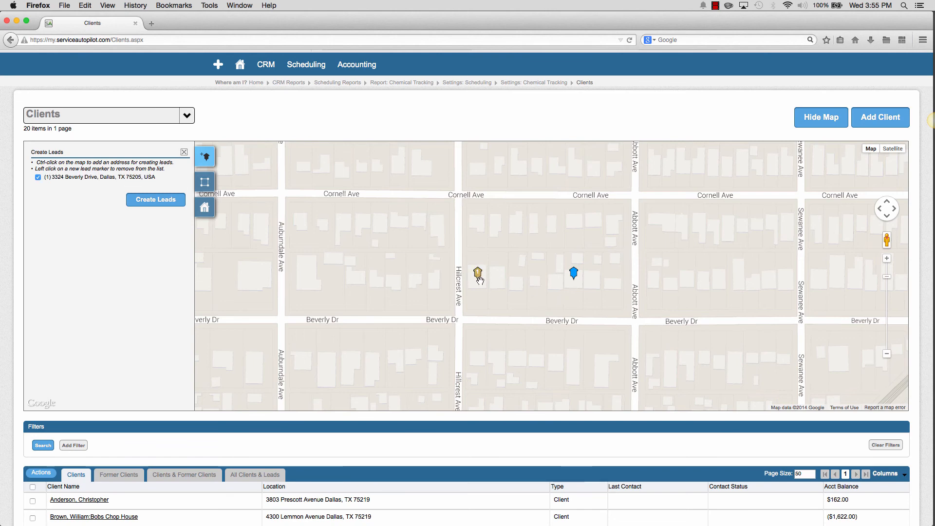
Add the remaining houses on the block between Hillcrest and Abbott Ave, along Beverly Drive and Cornell Avenue, to the Create Leads list.
ctrl+click(497, 281)
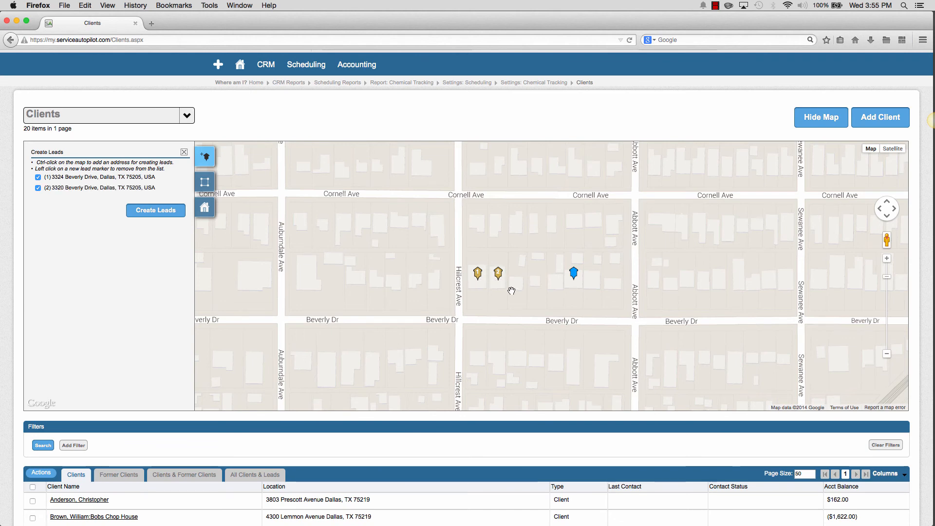
ctrl+click(517, 280)
ctrl+click(536, 281)
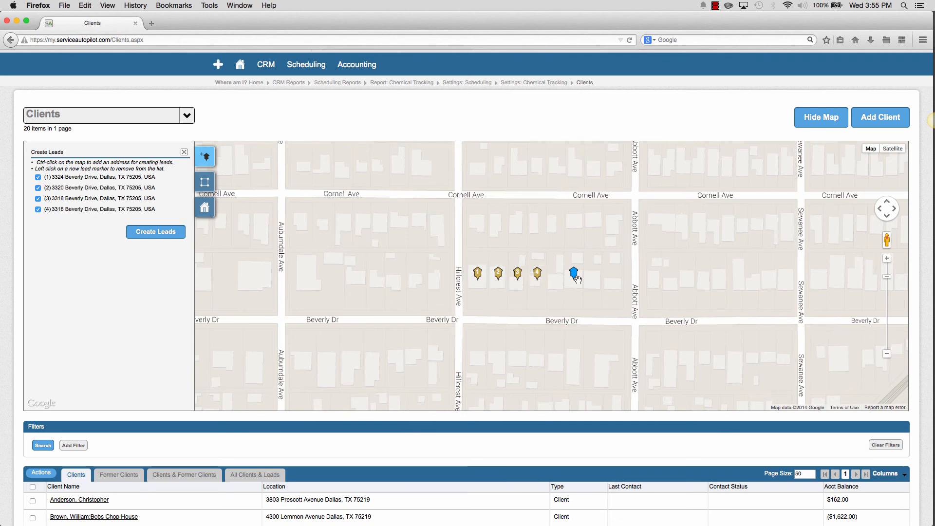
ctrl+click(556, 282)
ctrl+click(593, 281)
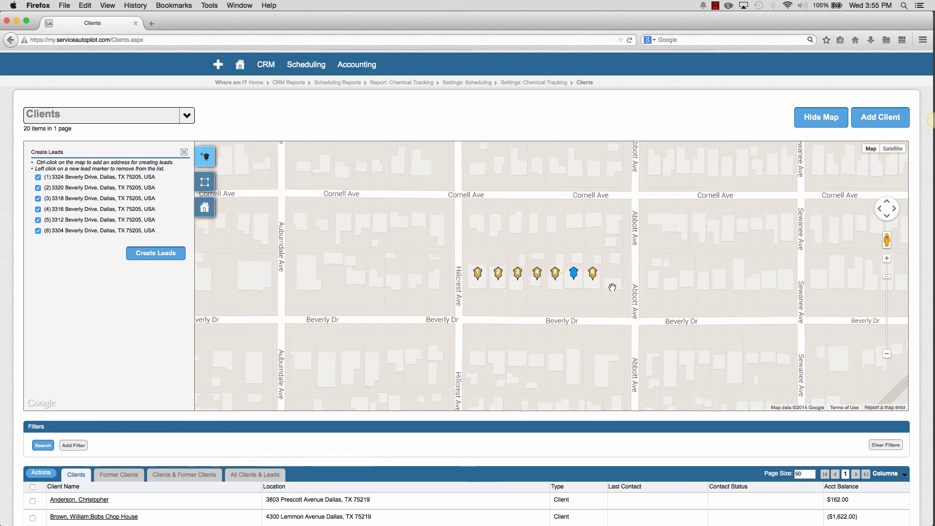
ctrl+click(612, 281)
ctrl+click(612, 227)
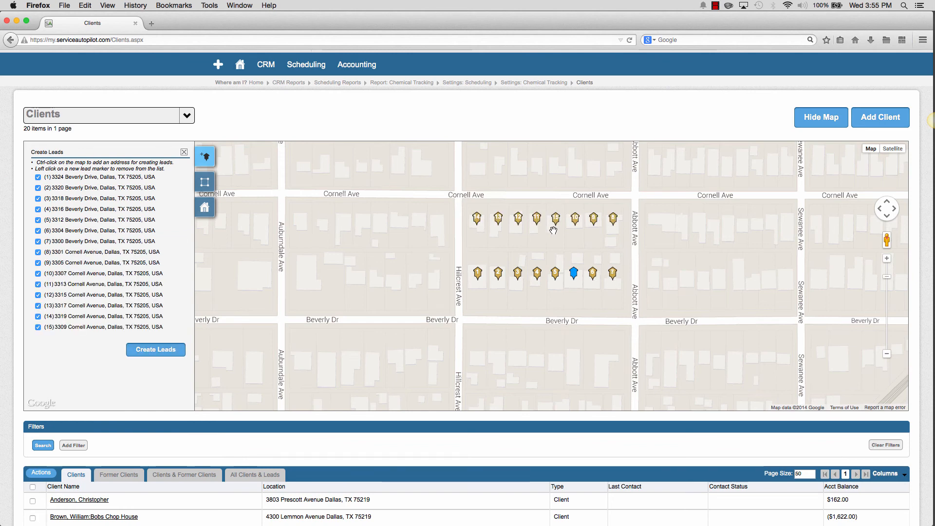
Save all checked addresses in the list as leads, leaving the property name and tags blank.
click(161, 353)
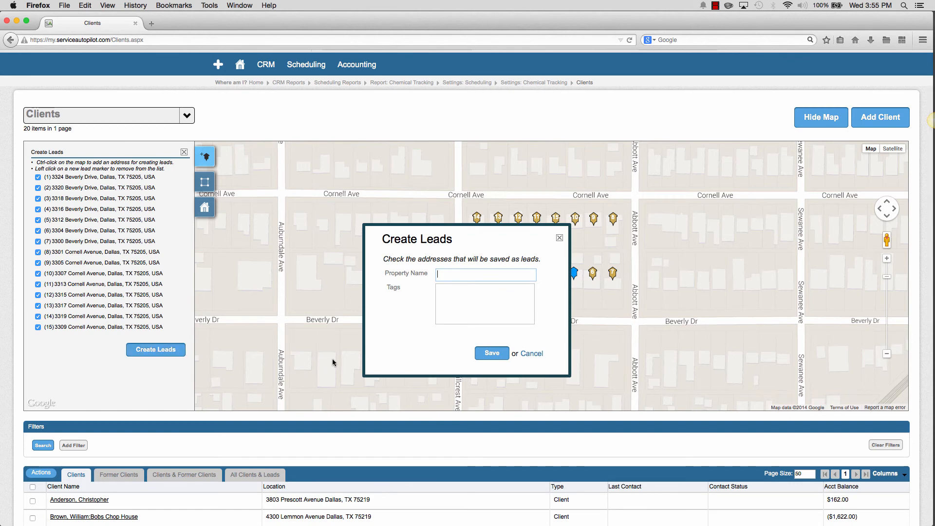
click(454, 294)
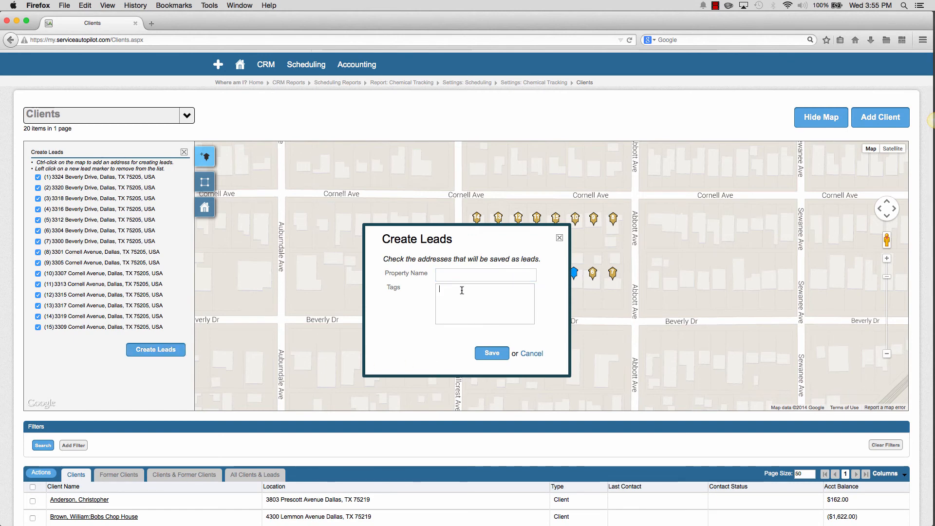
click(502, 353)
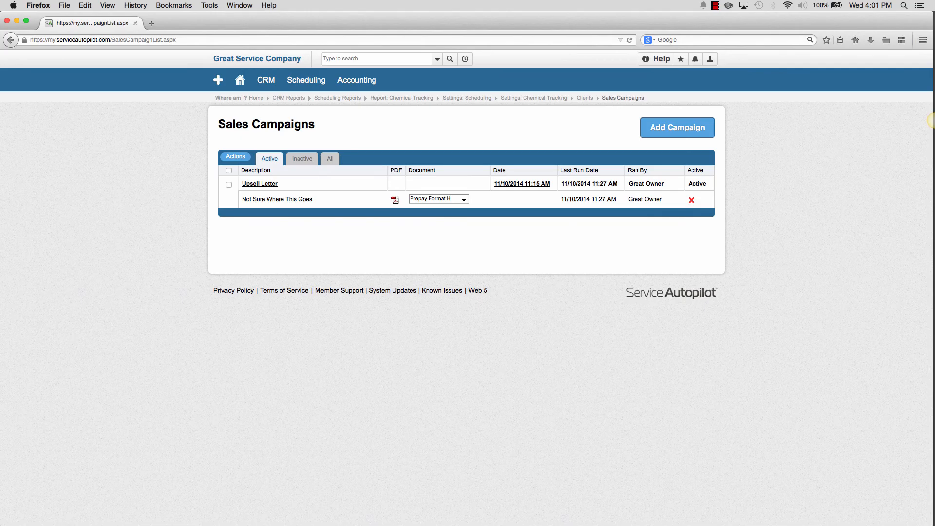
Start a new sales campaign with the description New Pre Pay Letter.
click(683, 125)
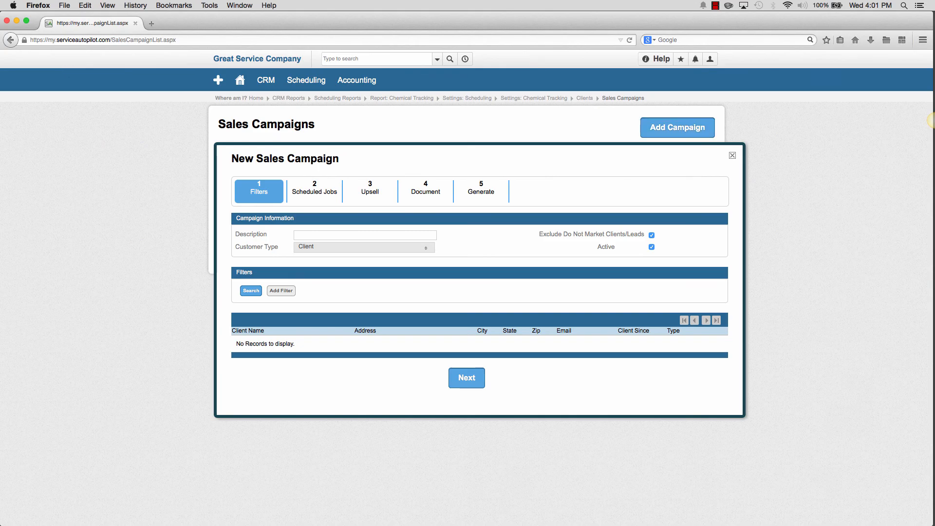
key(Tab)
text(New Pre Pay Letter)
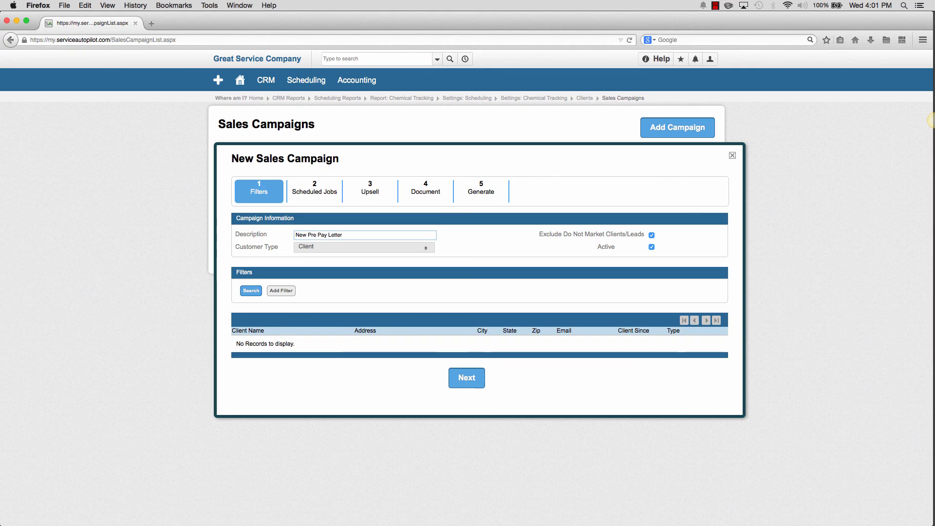
Filter for clients with General Maintenance completed/invoiced and General Installation never scheduled, and proceed to Scheduled Jobs.
click(256, 322)
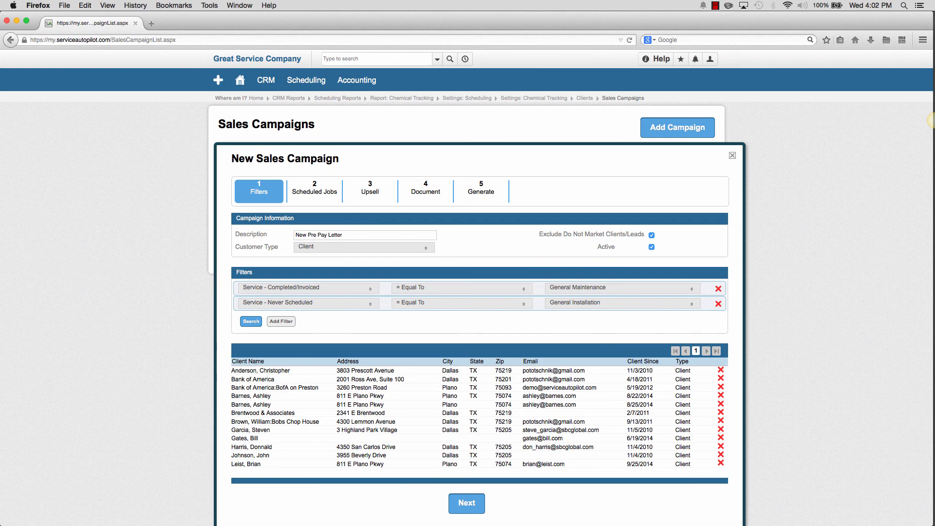
scroll(467, 282, down, 1)
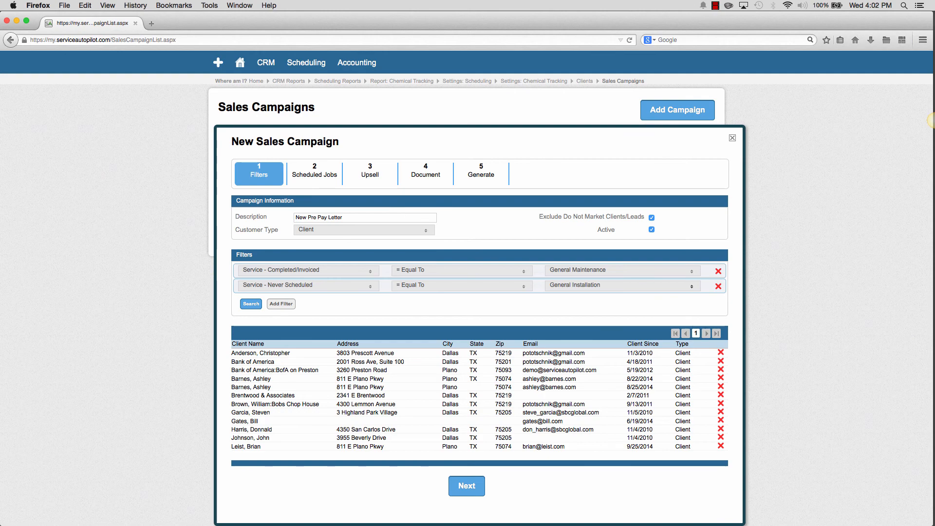
click(468, 482)
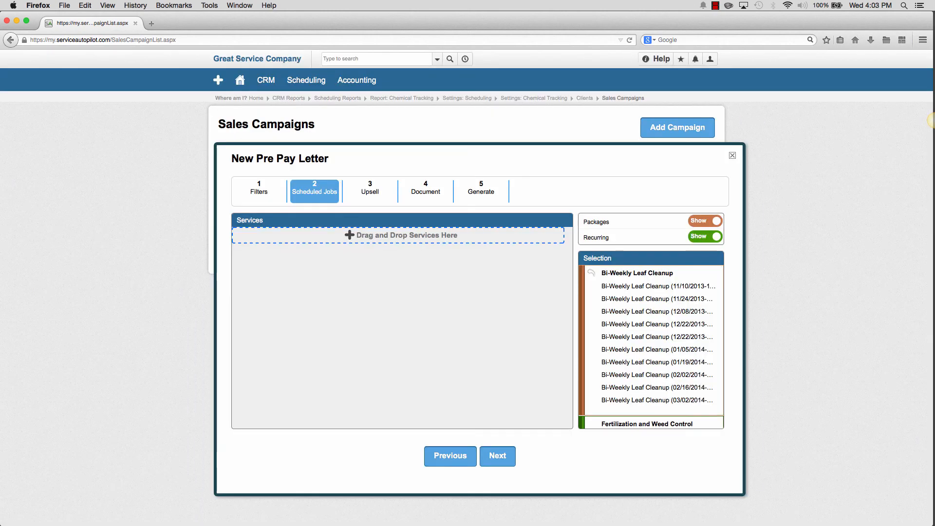
Add the recurring General Maintenance service to the campaign's scheduled services.
scroll(650, 341, down, 5)
scroll(651, 346, down, 8)
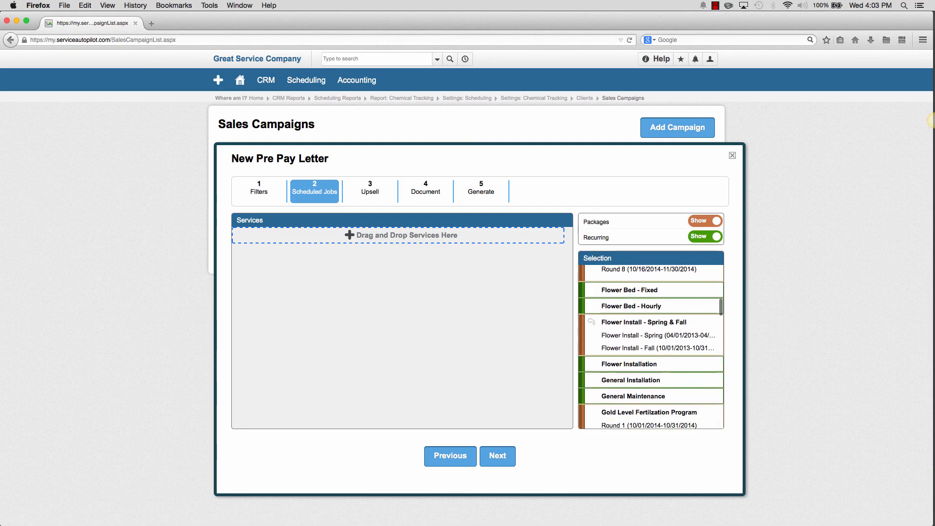
scroll(590, 373, up, 1)
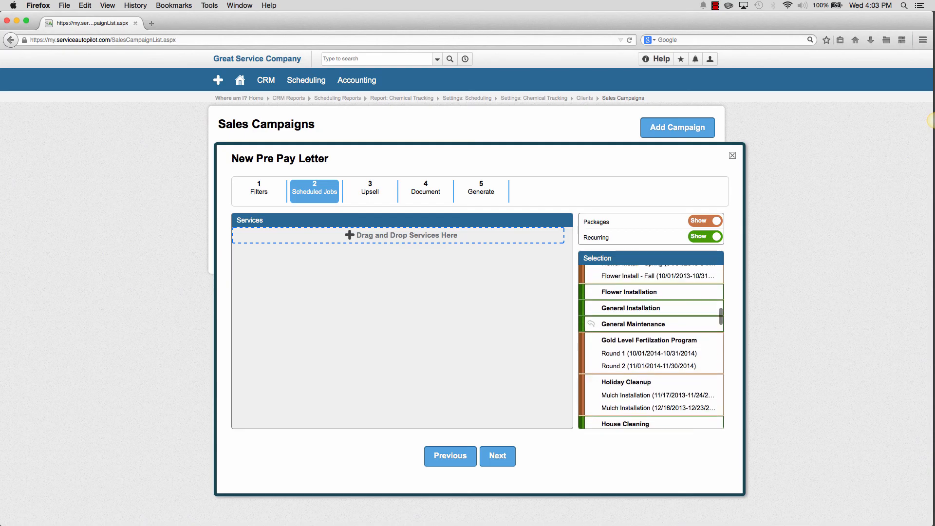
drag(591, 323, 342, 244)
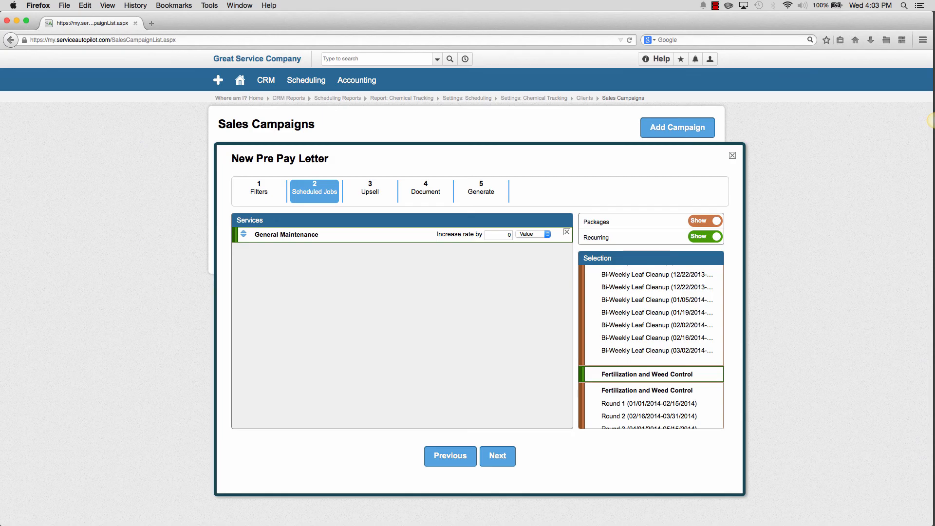
Set General Maintenance's rate increase type to Percent and proceed to the Upsell stage.
click(533, 234)
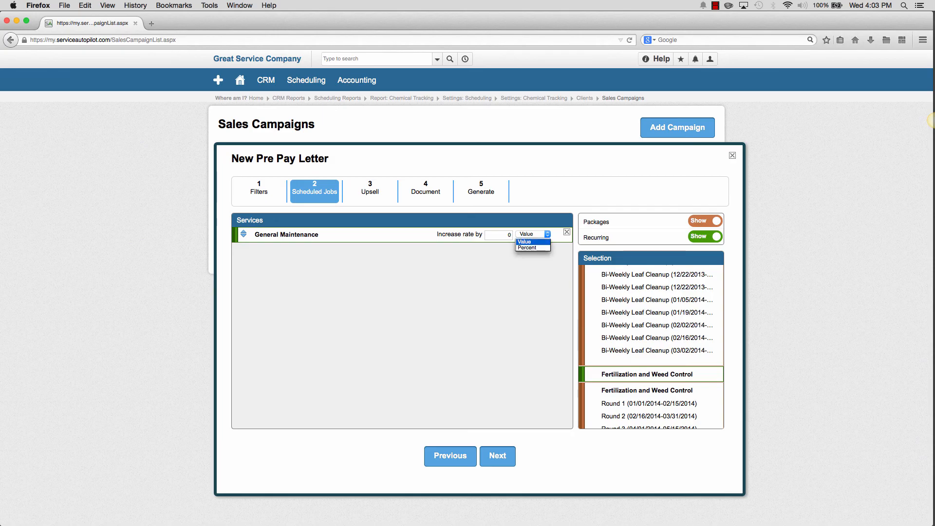
click(528, 253)
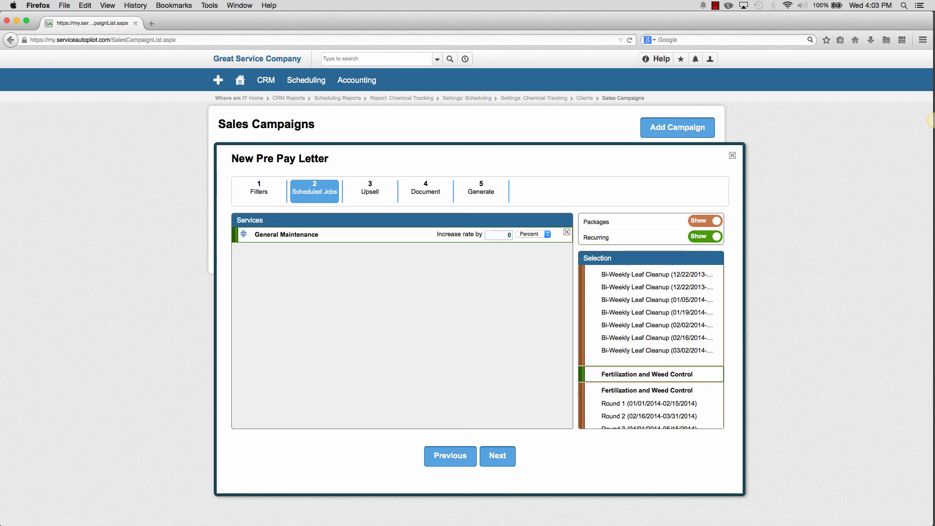
click(933, 120)
click(497, 455)
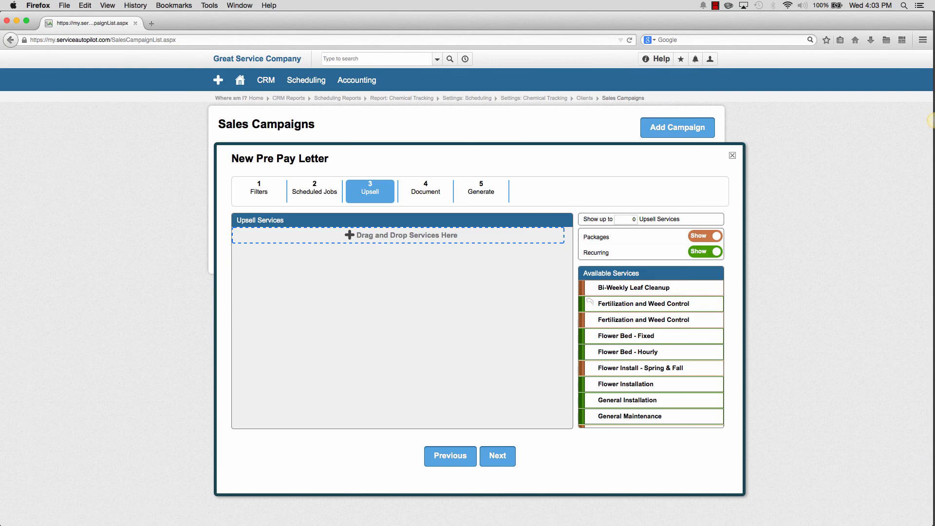
Show up to 2 upsell services and add General Installation, billed as Default - Flat Rate.
scroll(590, 301, down, 1)
click(633, 219)
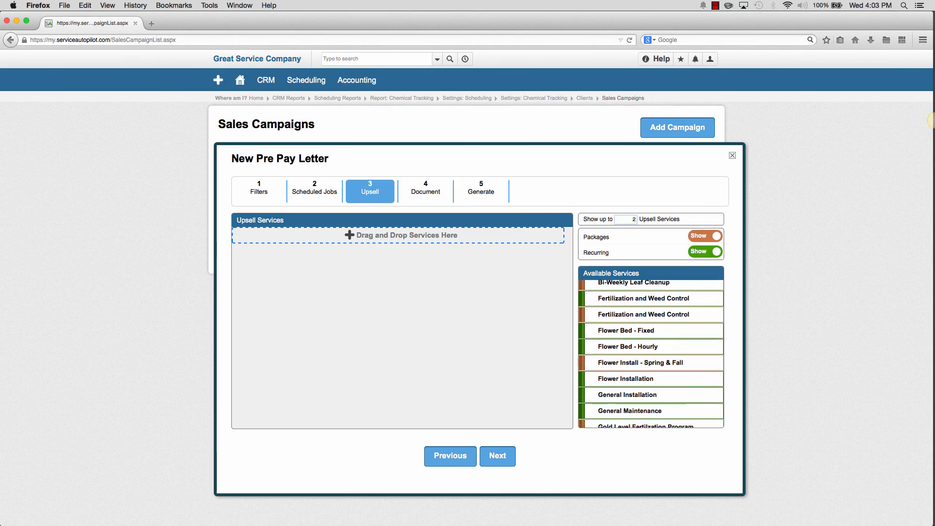
scroll(591, 297, down, 5)
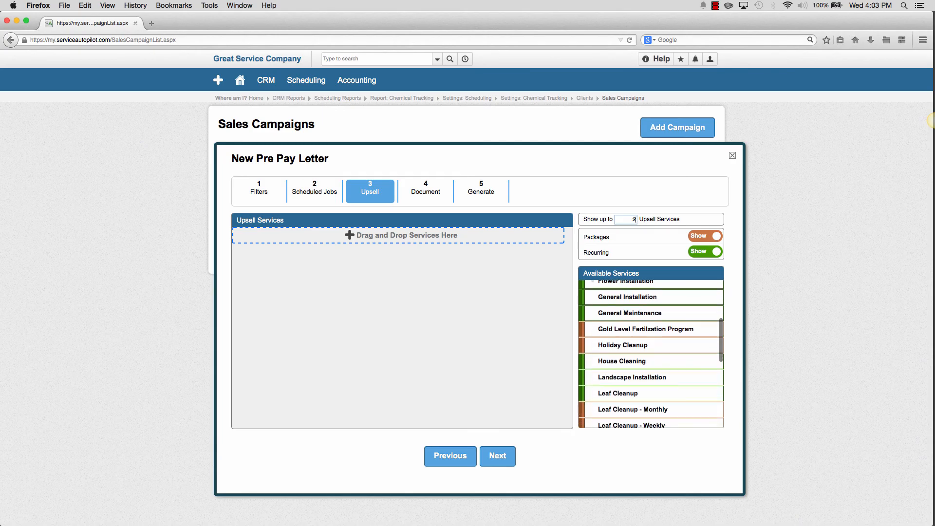
scroll(590, 292, down, 8)
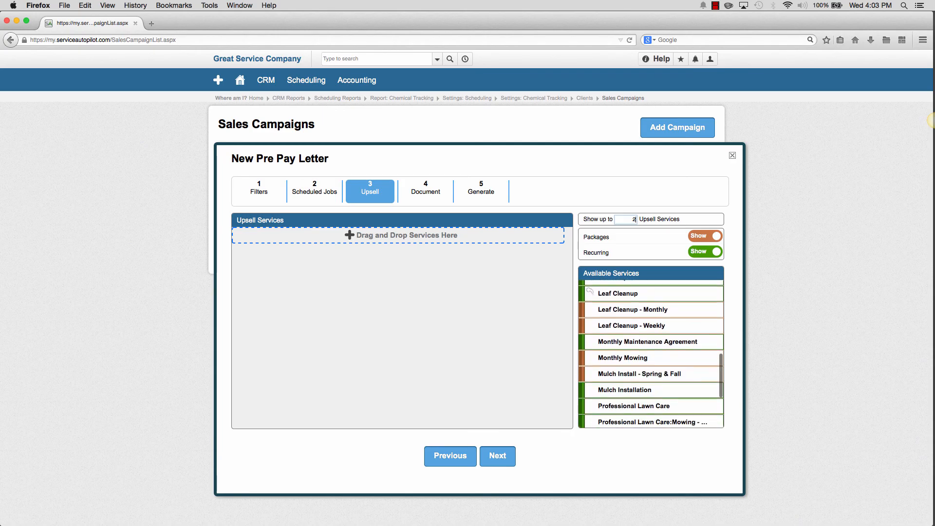
scroll(589, 292, up, 13)
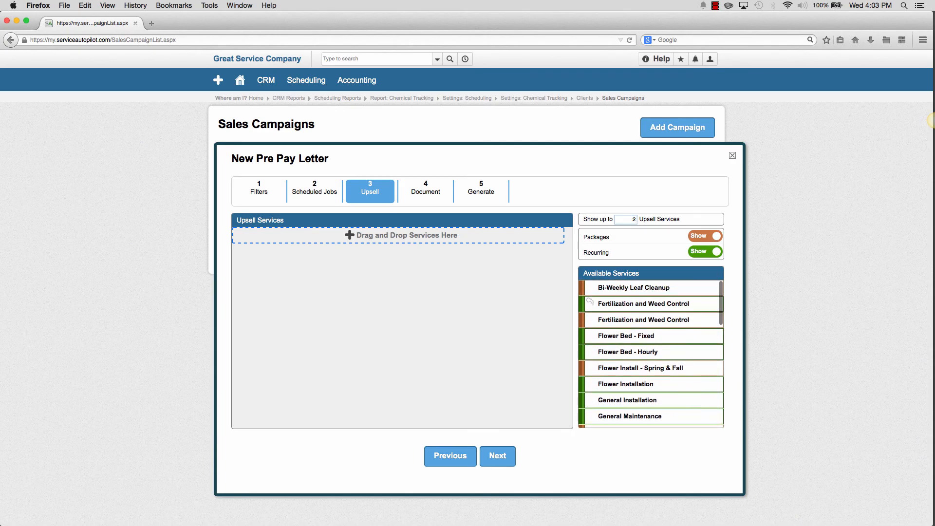
scroll(589, 302, down, 4)
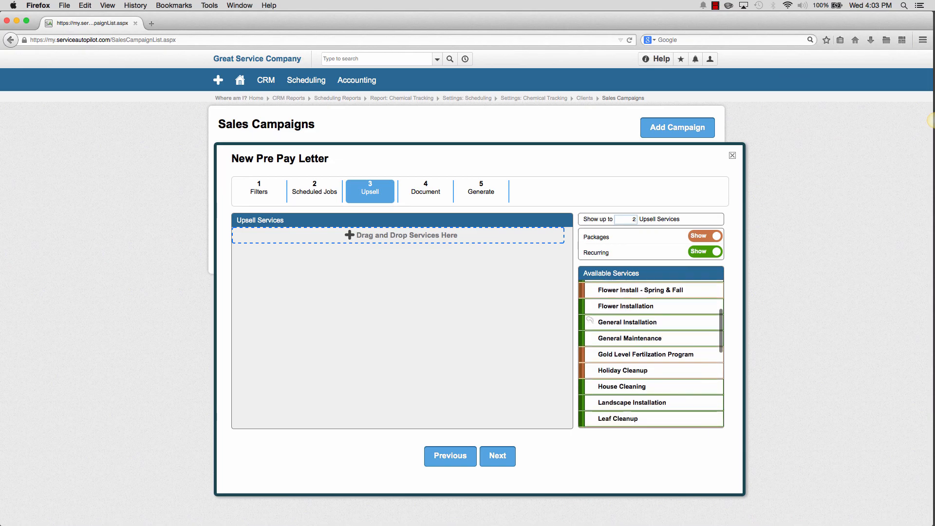
drag(589, 320, 356, 236)
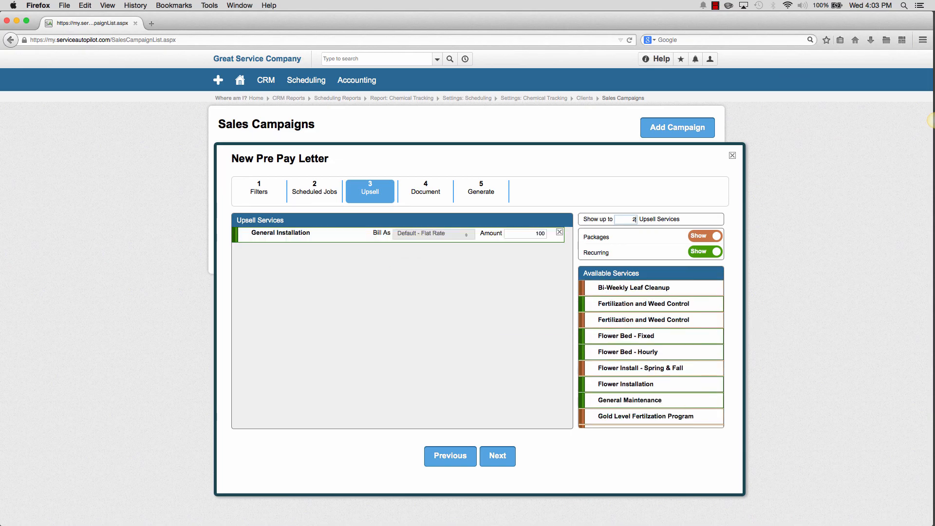
click(431, 233)
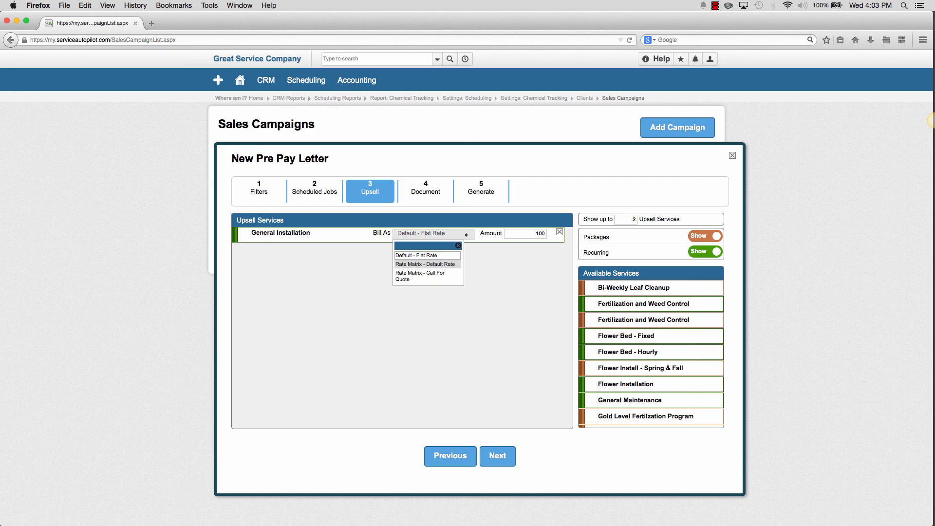
click(422, 255)
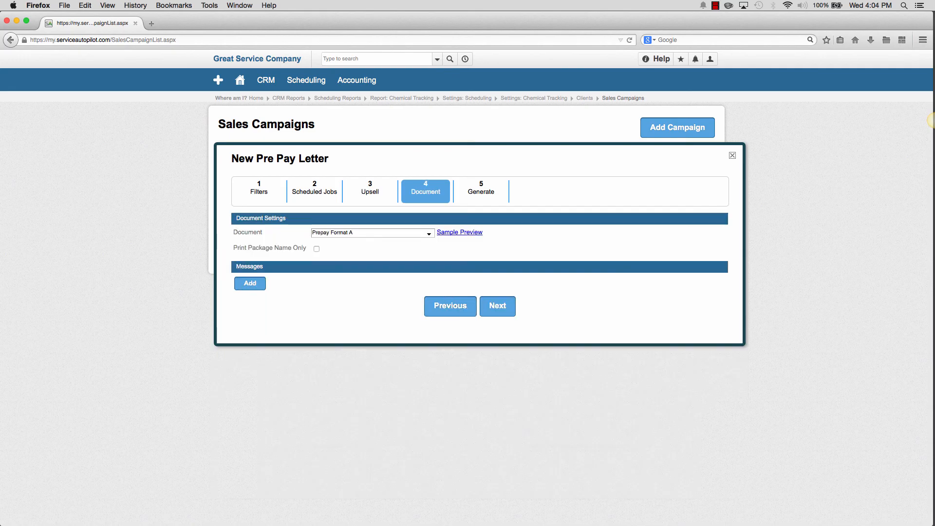
Review the prepay document formats, keep Prepay Format A, and proceed to the Generate stage.
click(429, 234)
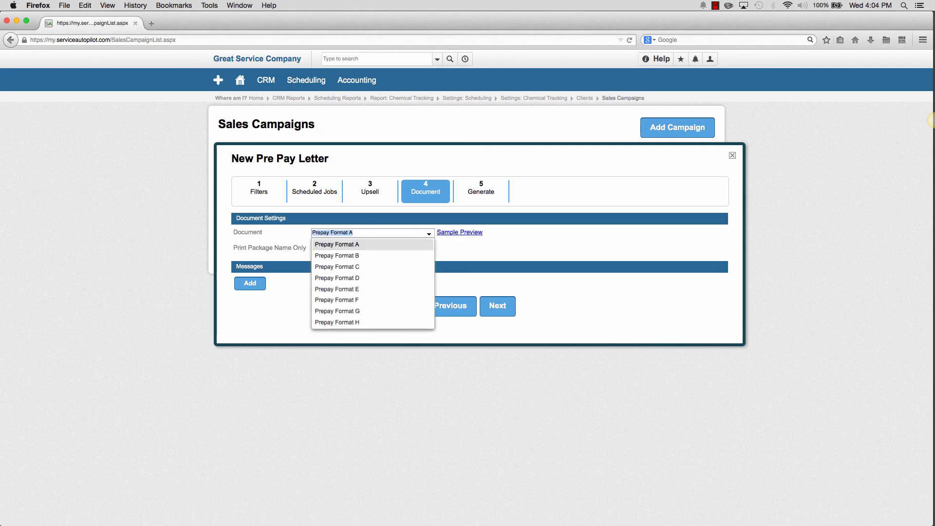
key(Up)
key(Up)
key(Up)
key(Up)
key(Up)
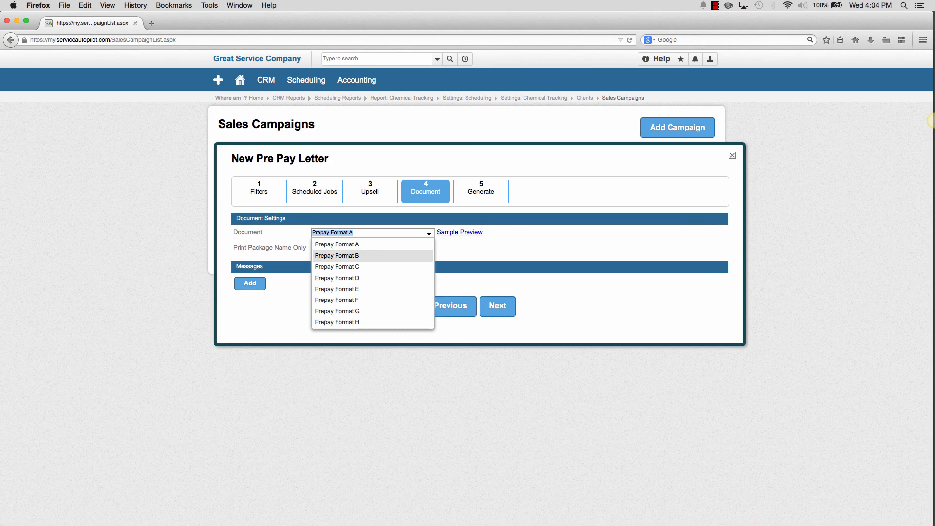
click(934, 120)
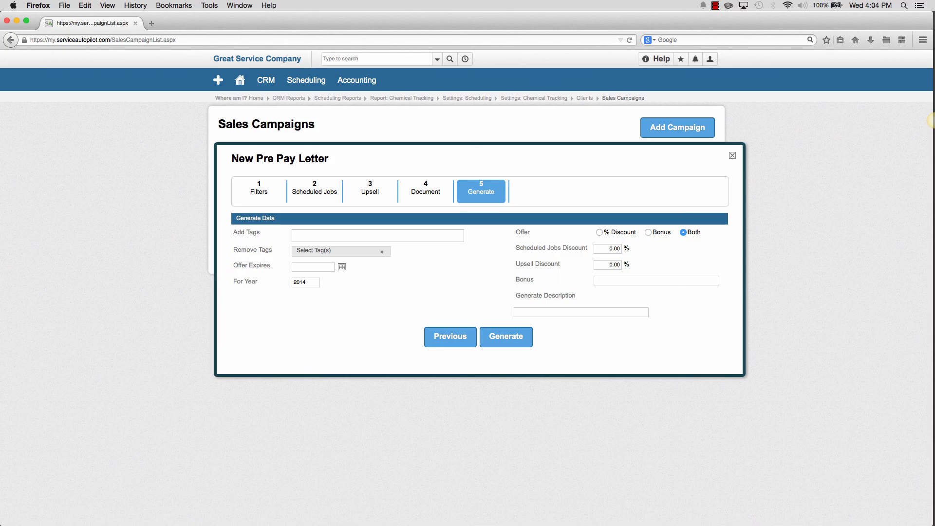
Set the offer to expire on 01/01/2015 and the campaign year to 2015.
key(Tab)
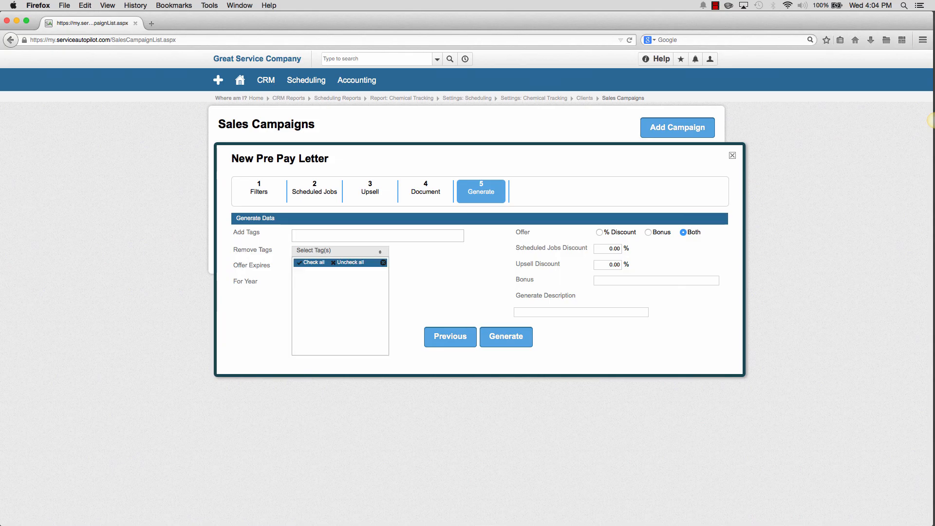
key(Tab)
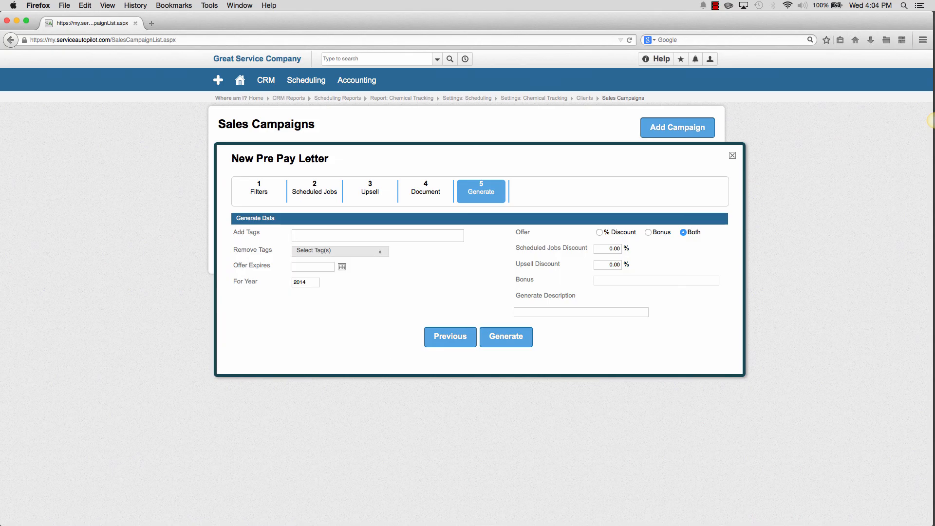
text(01/01/2015)
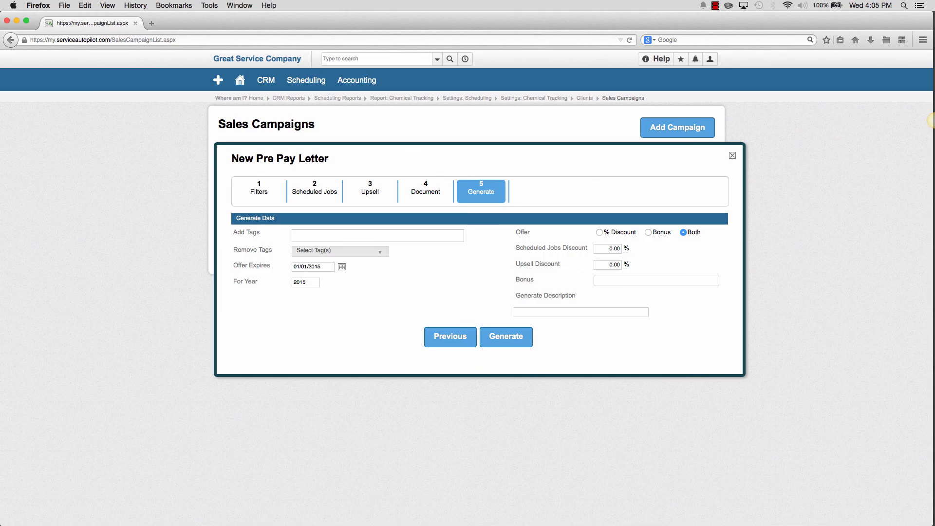
Choose the % Discount offer and set the scheduled jobs discount to 2%.
key(Right)
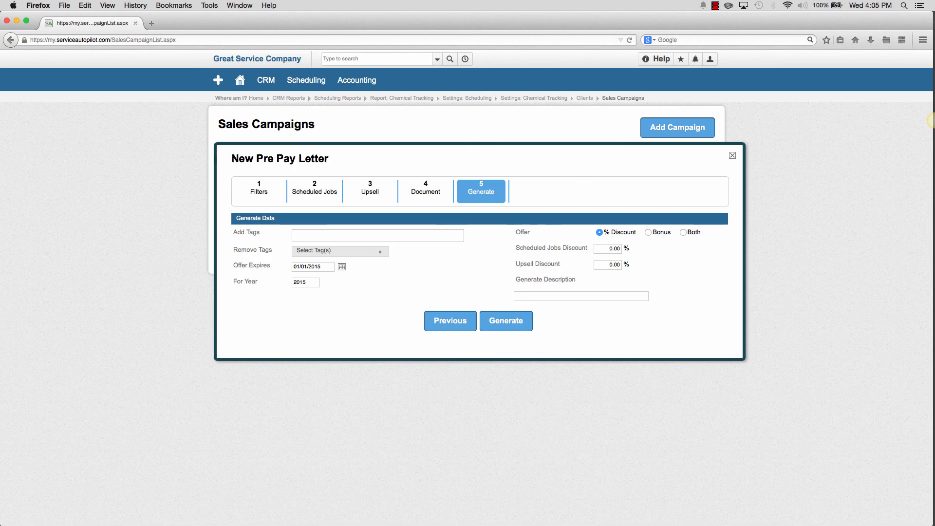
key(super+a)
text(2)
key(Tab)
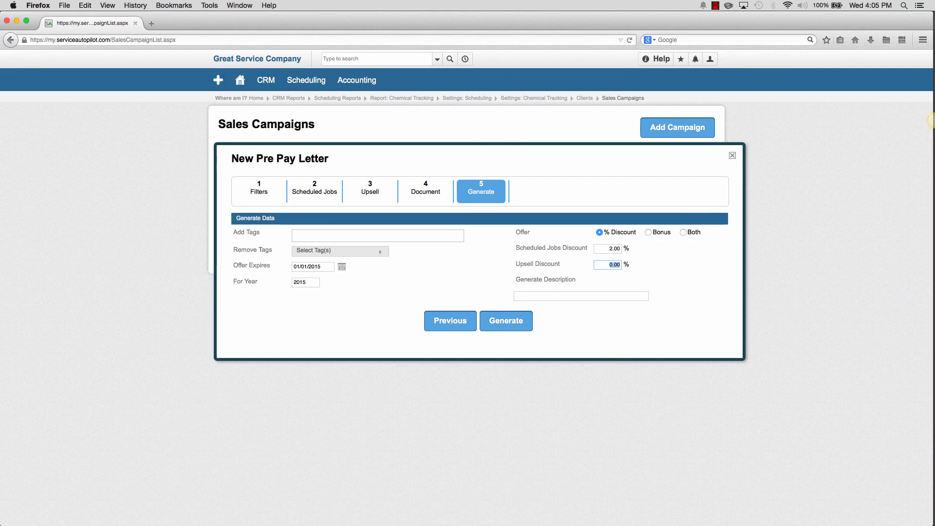
Enter First Run as the generate description and generate the campaign letters.
key(Tab)
text(First Run)
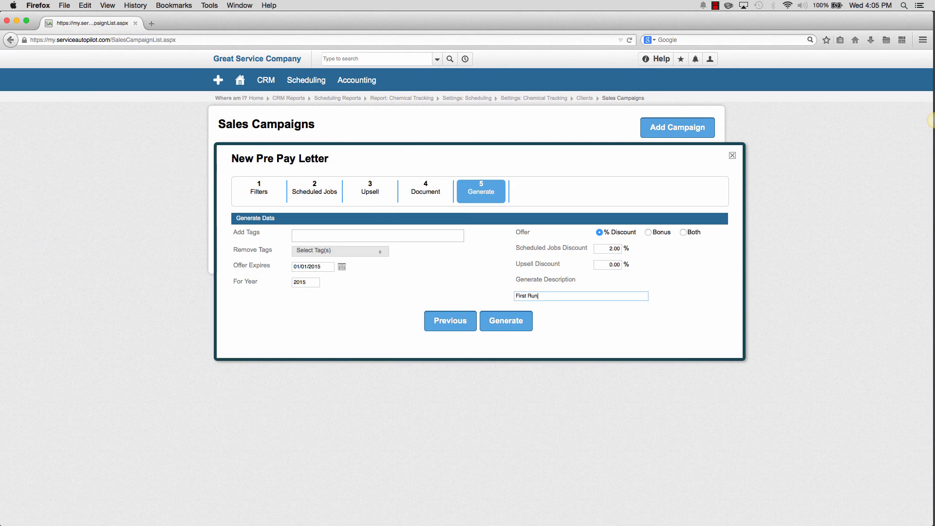
click(516, 321)
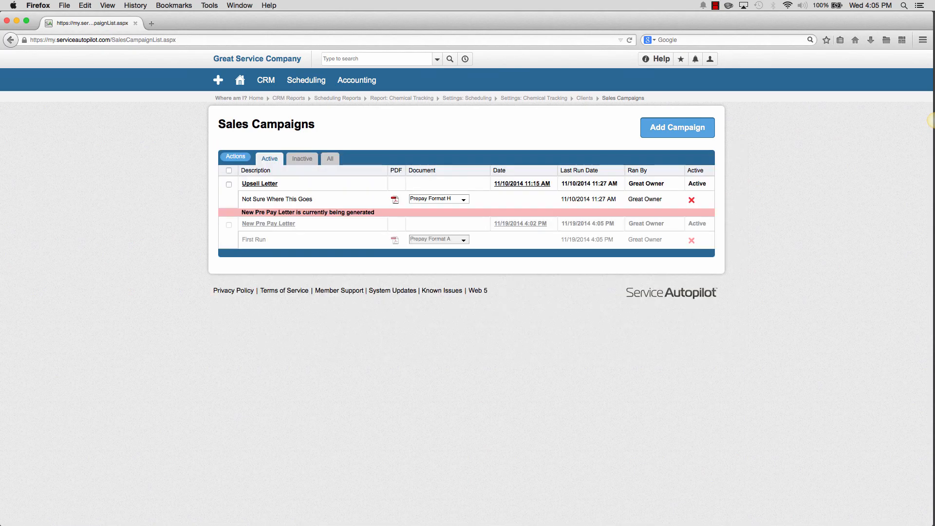